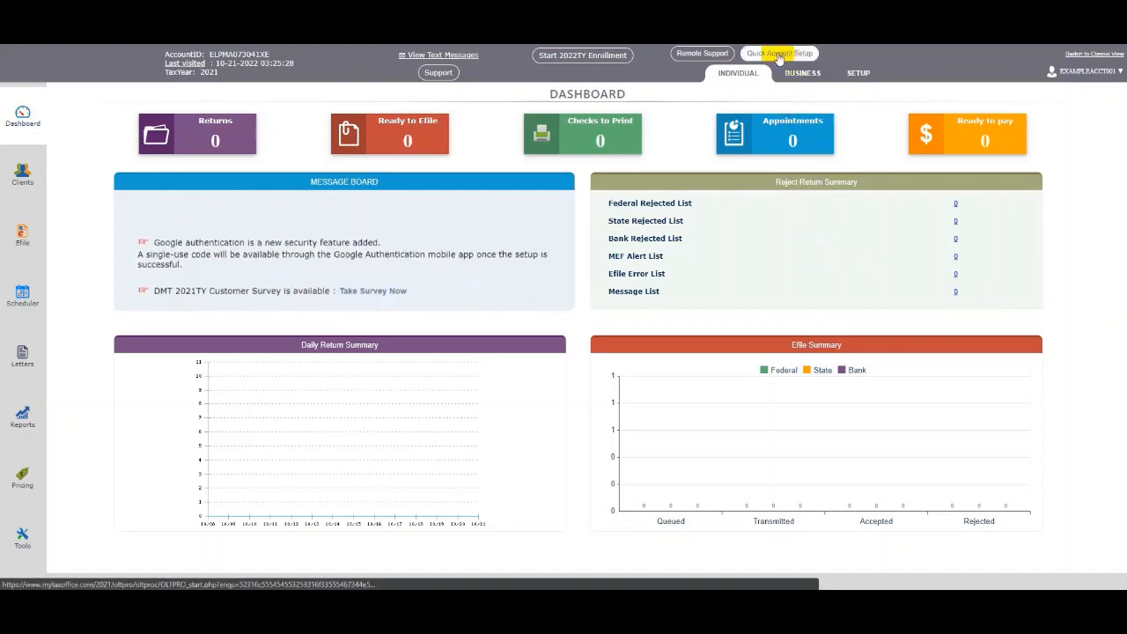
# - Open the quick account setup, edit the admin preparer's record, review its details down to the PIN signature numbers, and save it
pyautogui.click(779, 54)
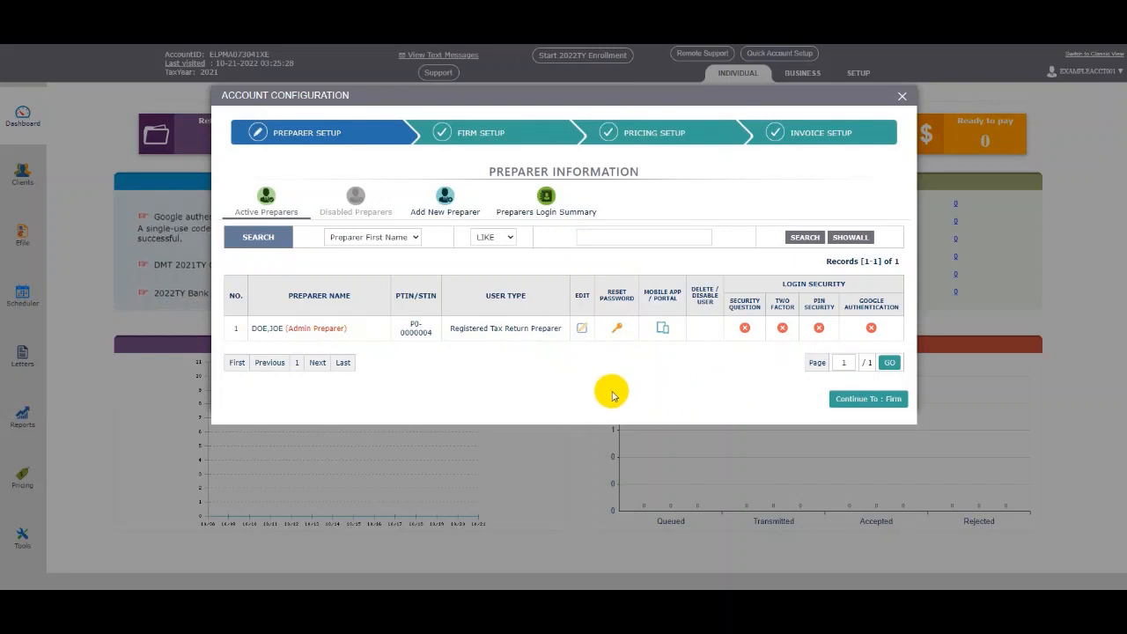
pyautogui.click(581, 330)
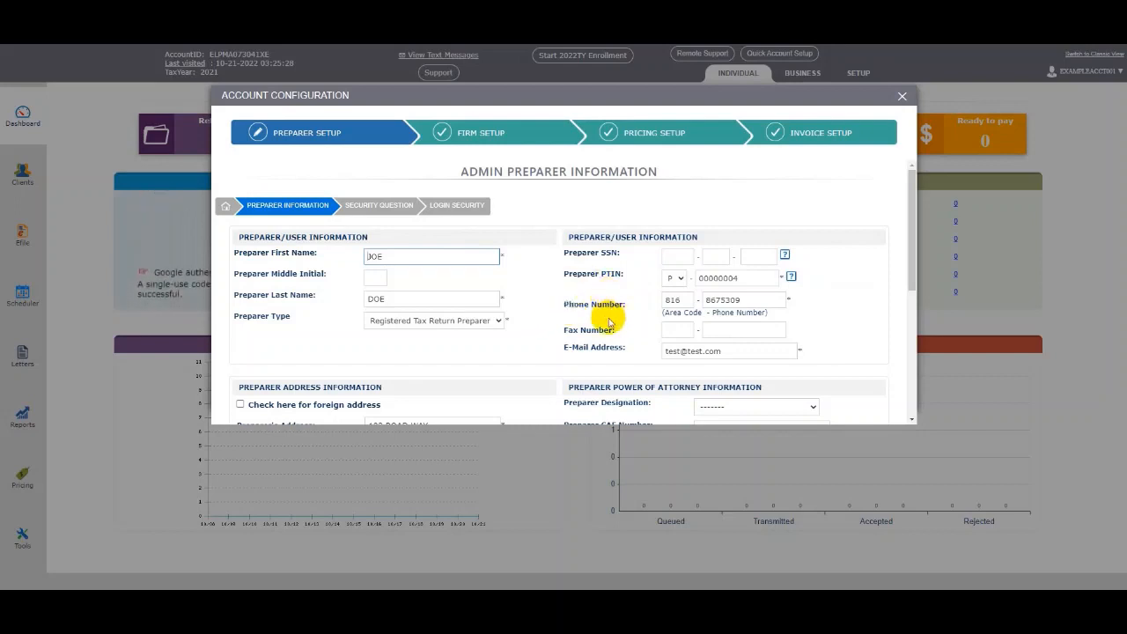
pyautogui.scroll(-3, 608, 322)
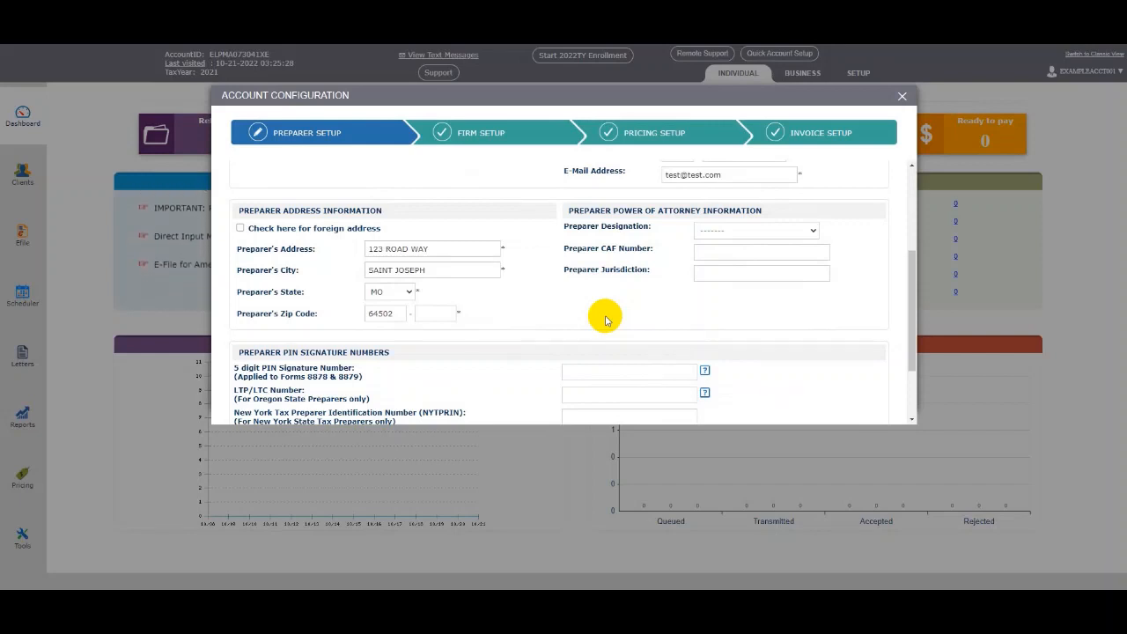
pyautogui.scroll(-2, 606, 320)
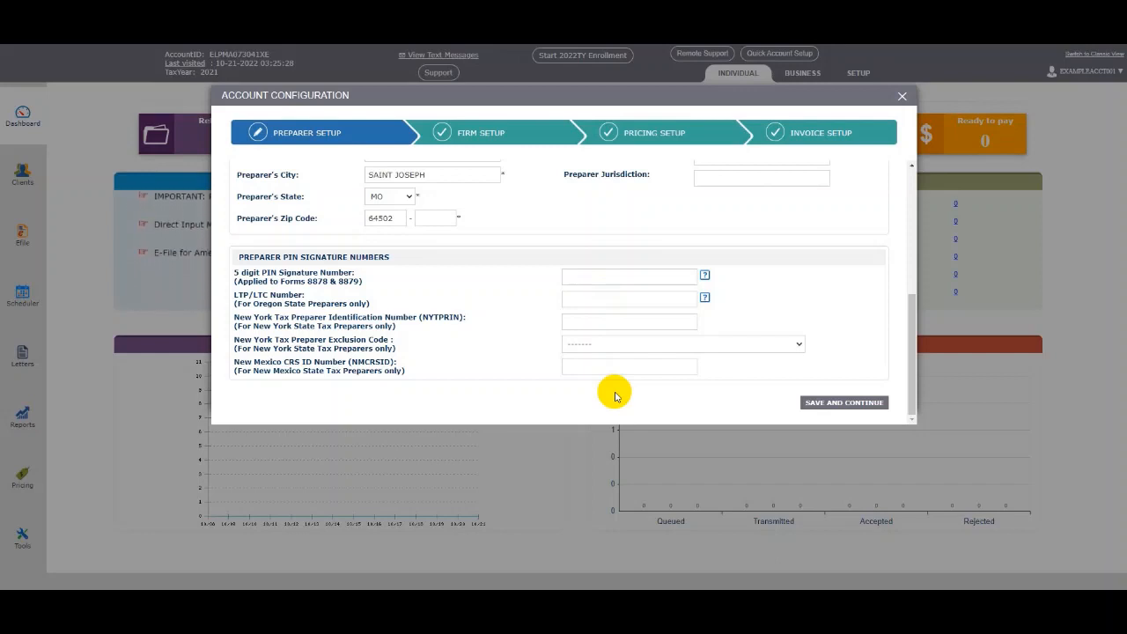
pyautogui.click(812, 404)
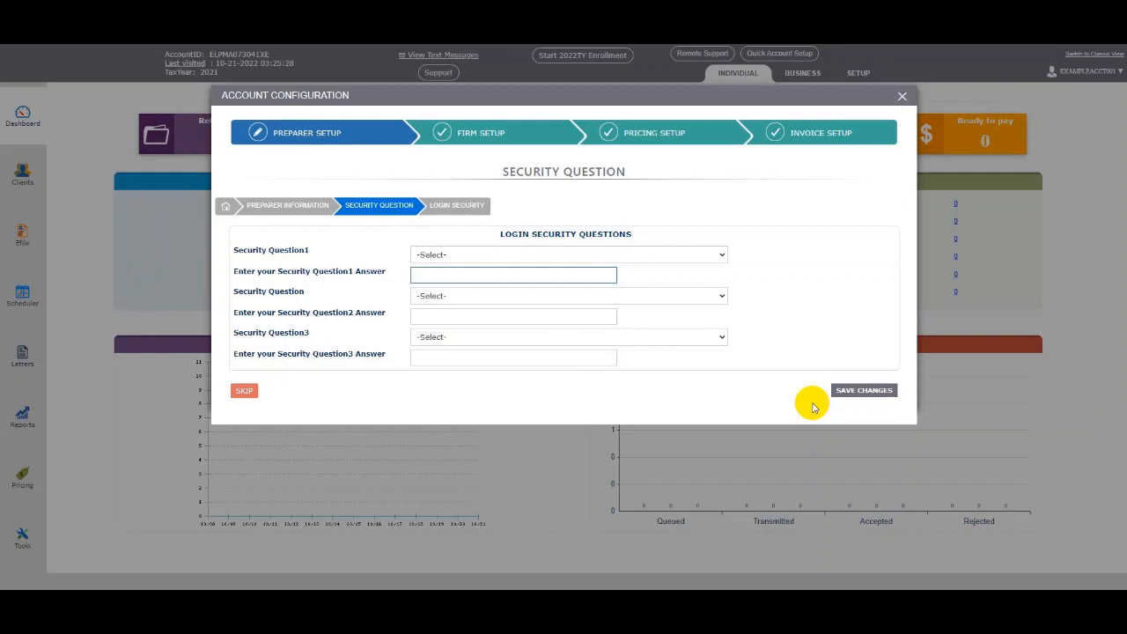
# - Choose the childhood nickname, kindergarten teacher and favorite childhood place security questions, fill in their answers, and save them
pyautogui.click(723, 257)
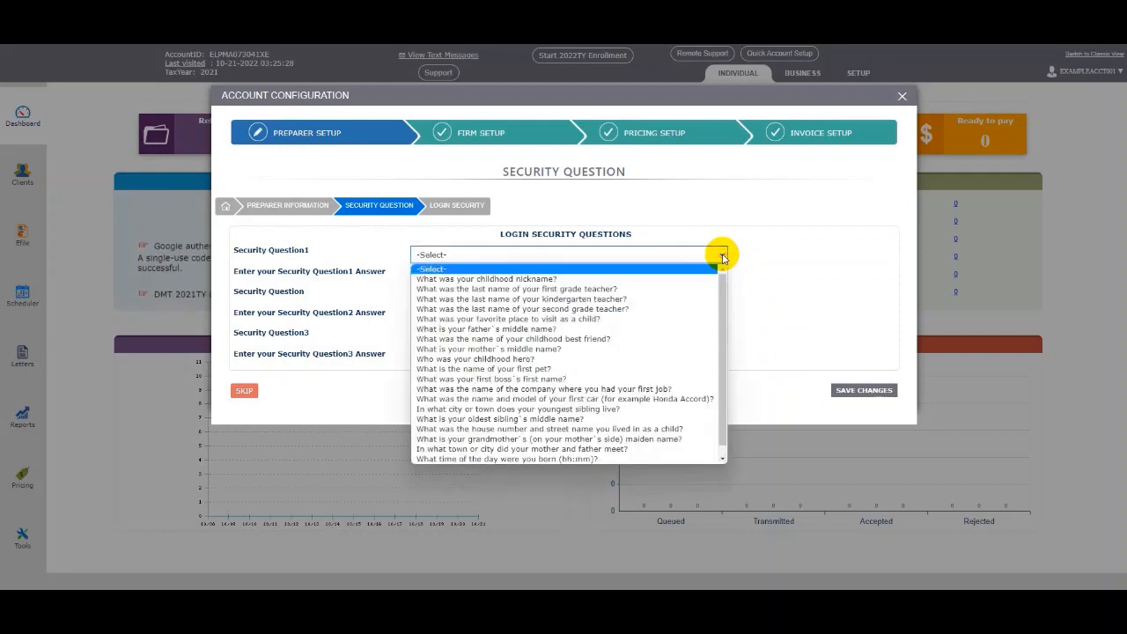
pyautogui.click(775, 253)
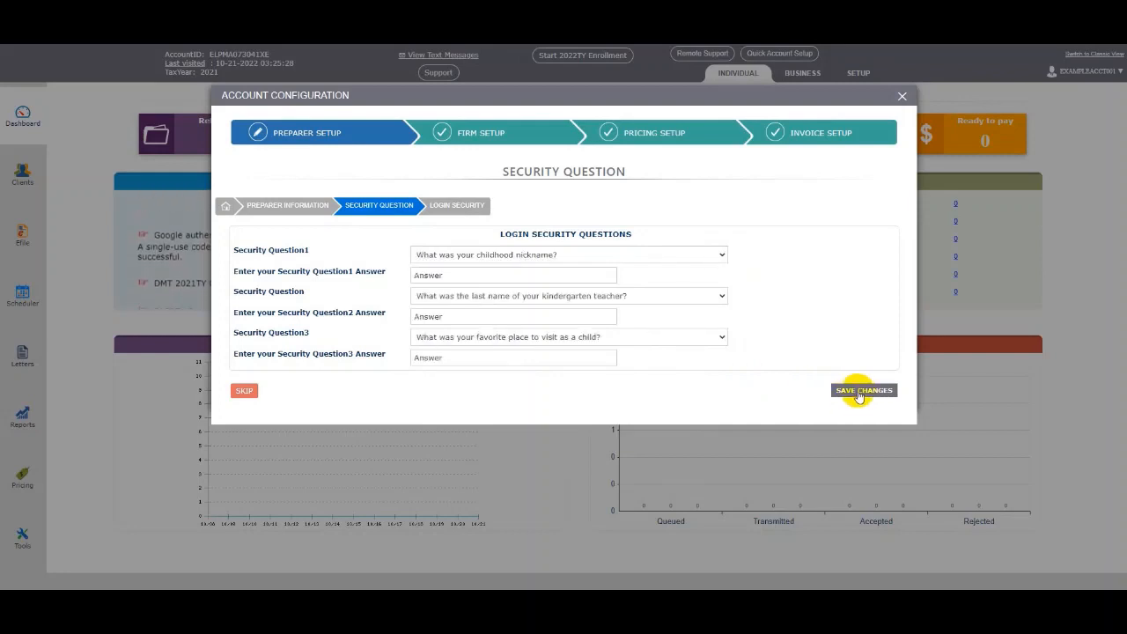
pyautogui.click(859, 393)
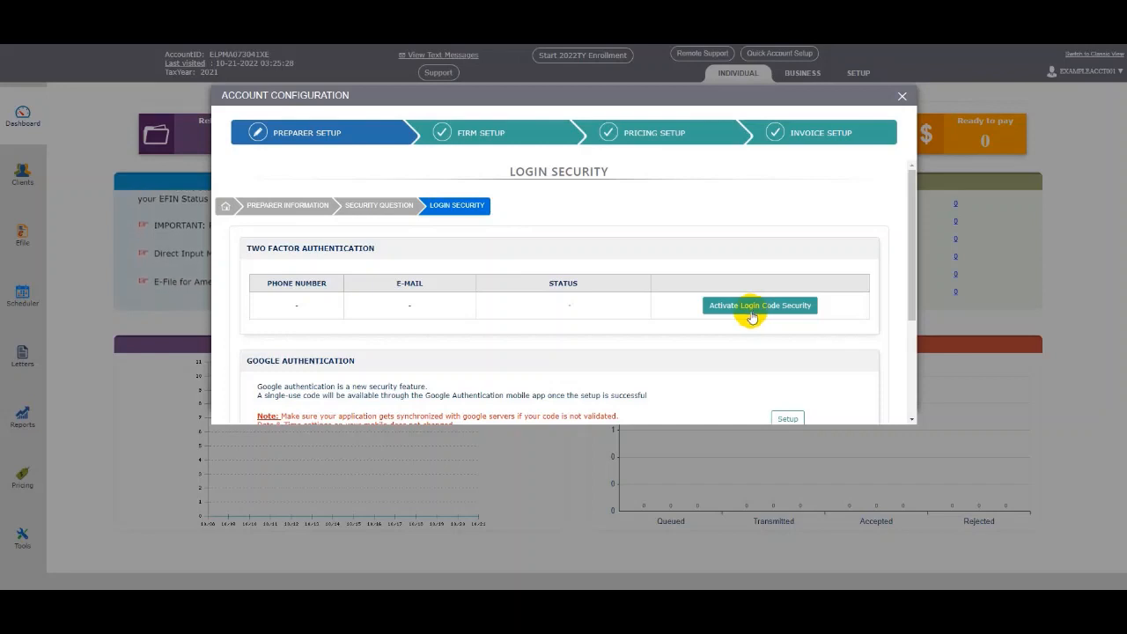
# - Review the two-factor, Google authentication and security PIN options without activating them, and complete the preparer setup
pyautogui.scroll(-1, 751, 317)
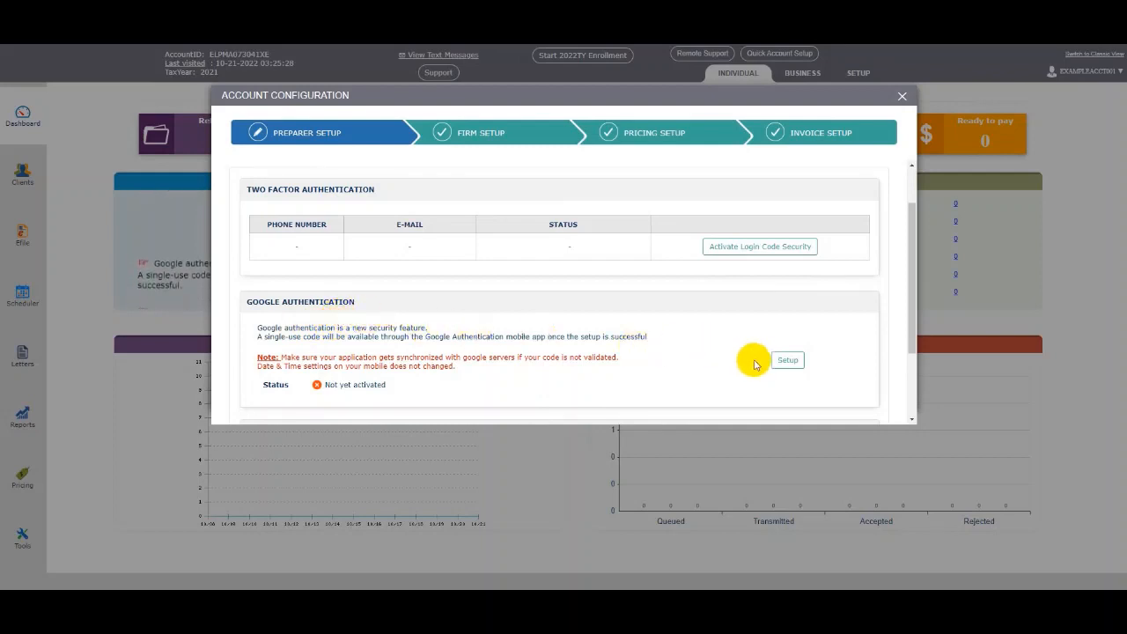
pyautogui.scroll(-1, 755, 360)
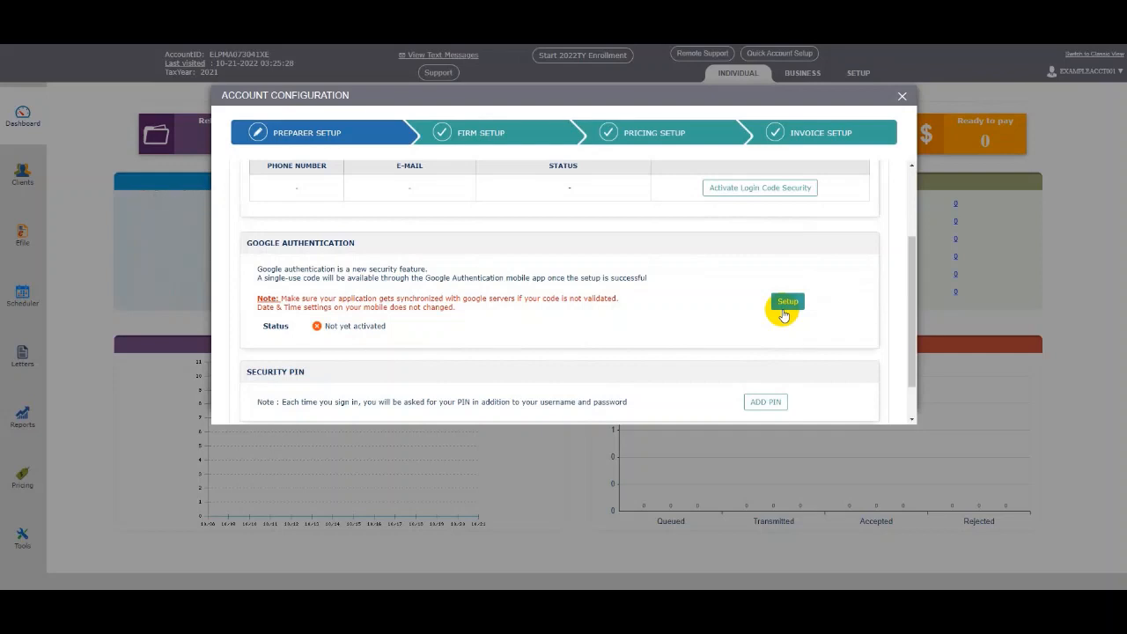
pyautogui.scroll(-1, 784, 315)
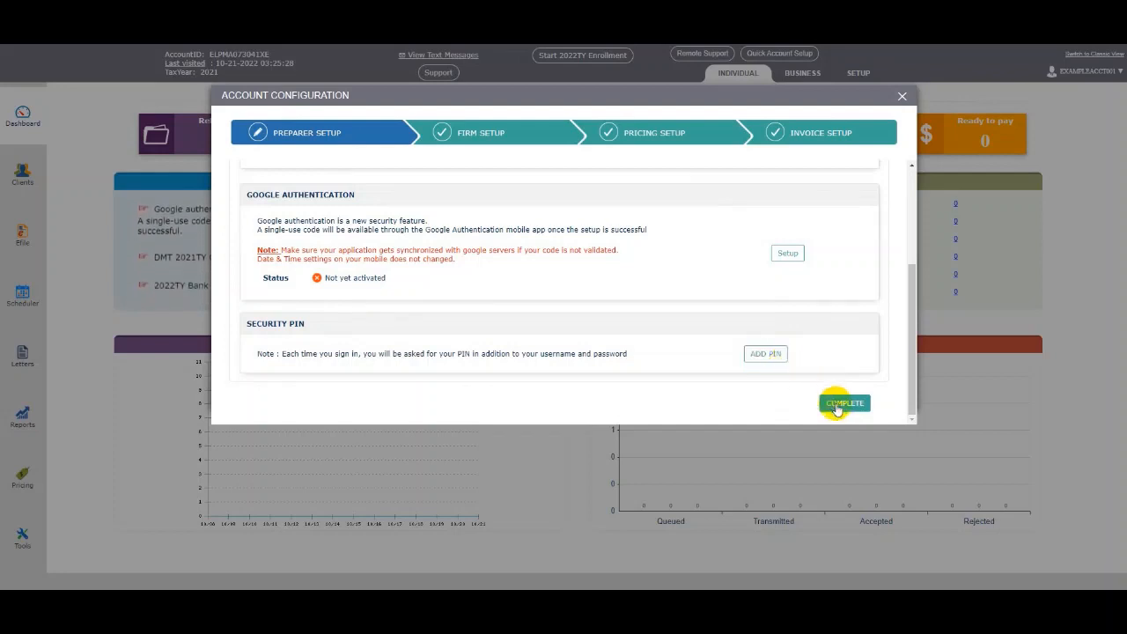
pyautogui.click(836, 407)
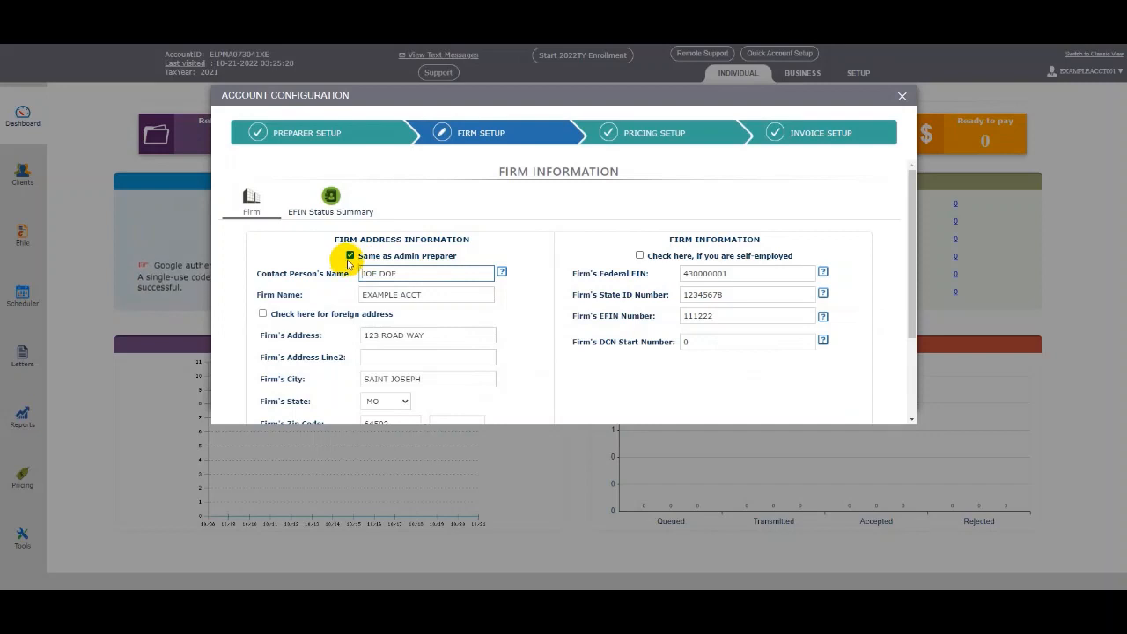
# - Check the firm's address, contact, EIN, state ID and EFIN details, and save the firm information
pyautogui.scroll(-1, 390, 293)
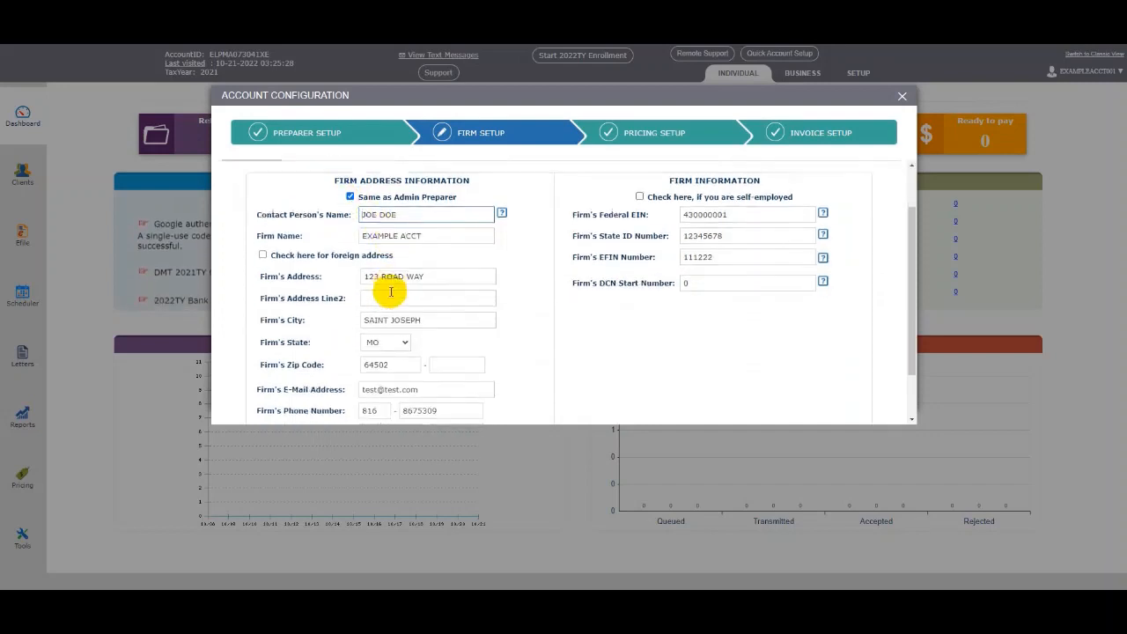
pyautogui.scroll(-1, 415, 284)
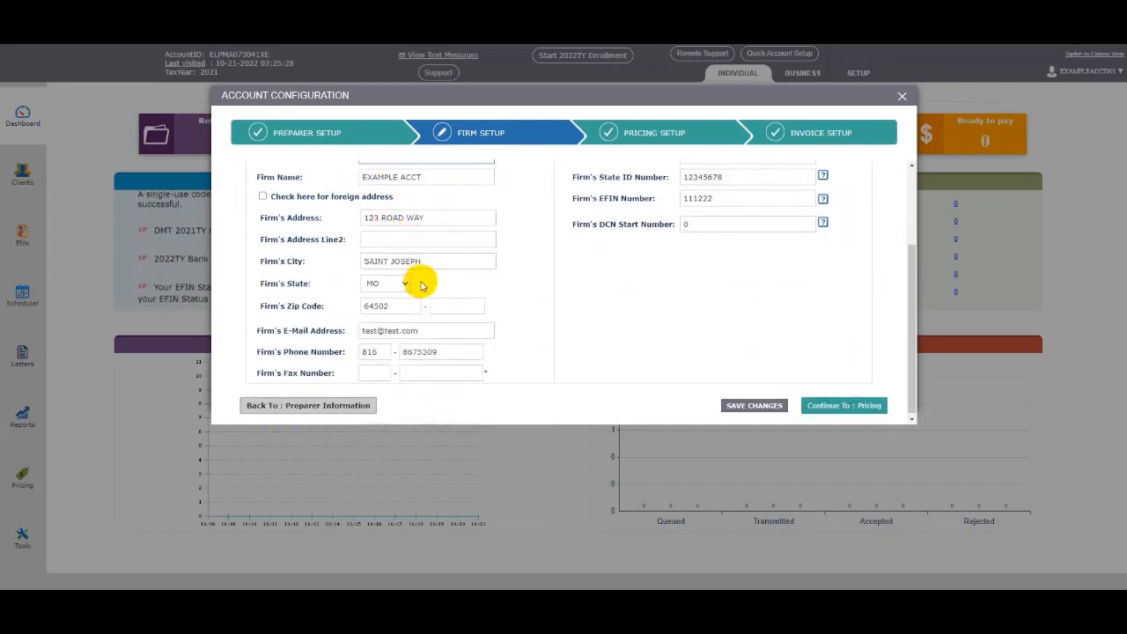
pyautogui.scroll(1, 421, 284)
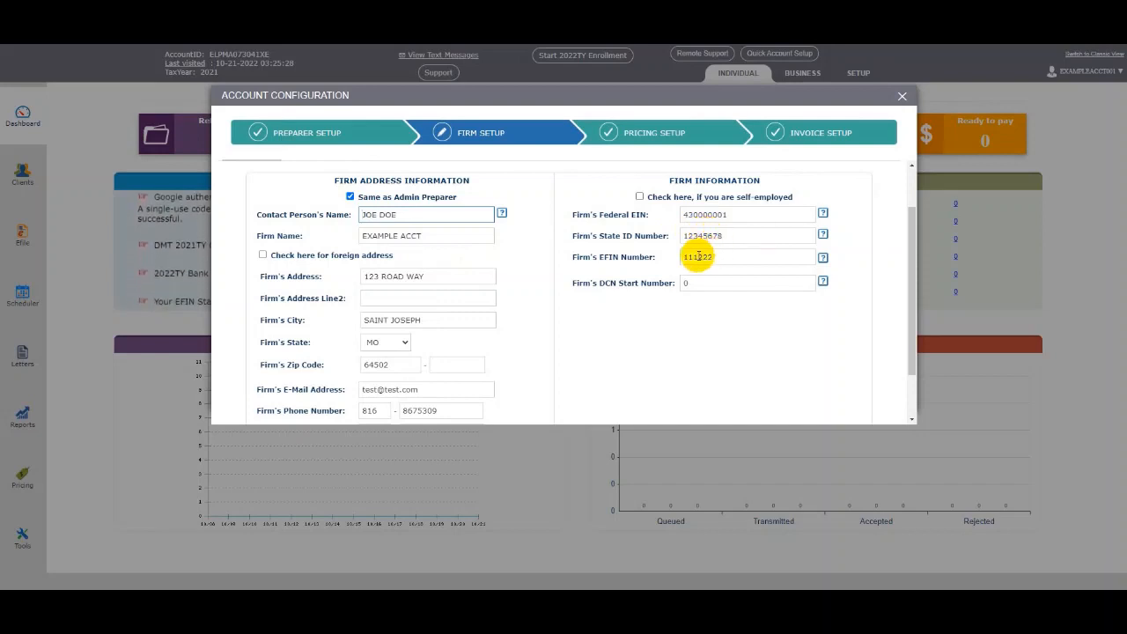
pyautogui.scroll(-2, 699, 256)
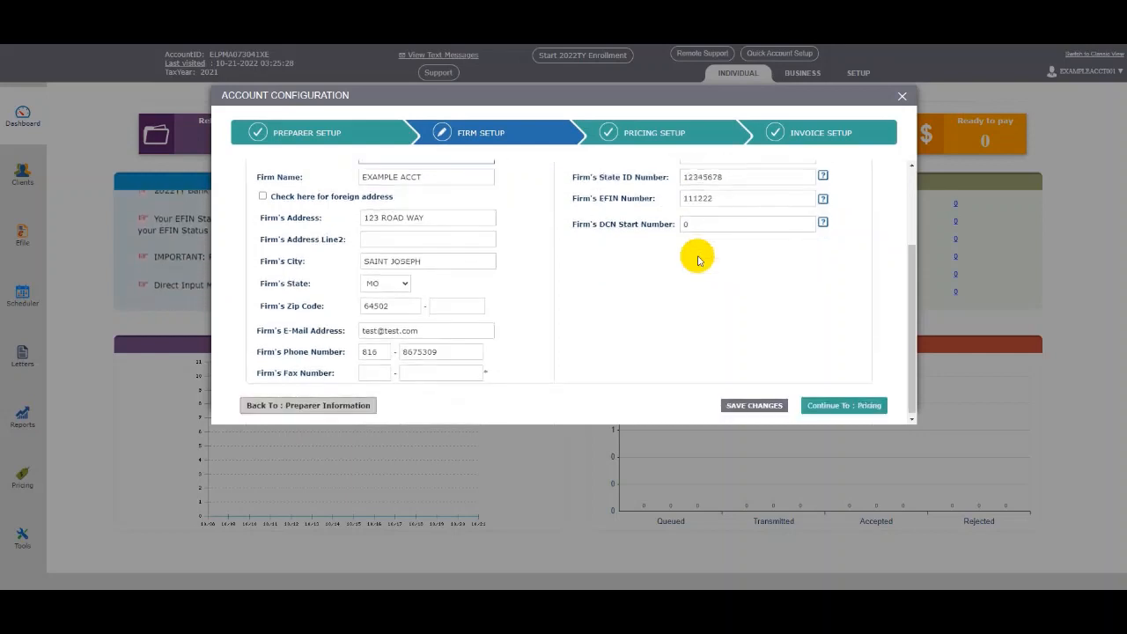
pyautogui.click(749, 408)
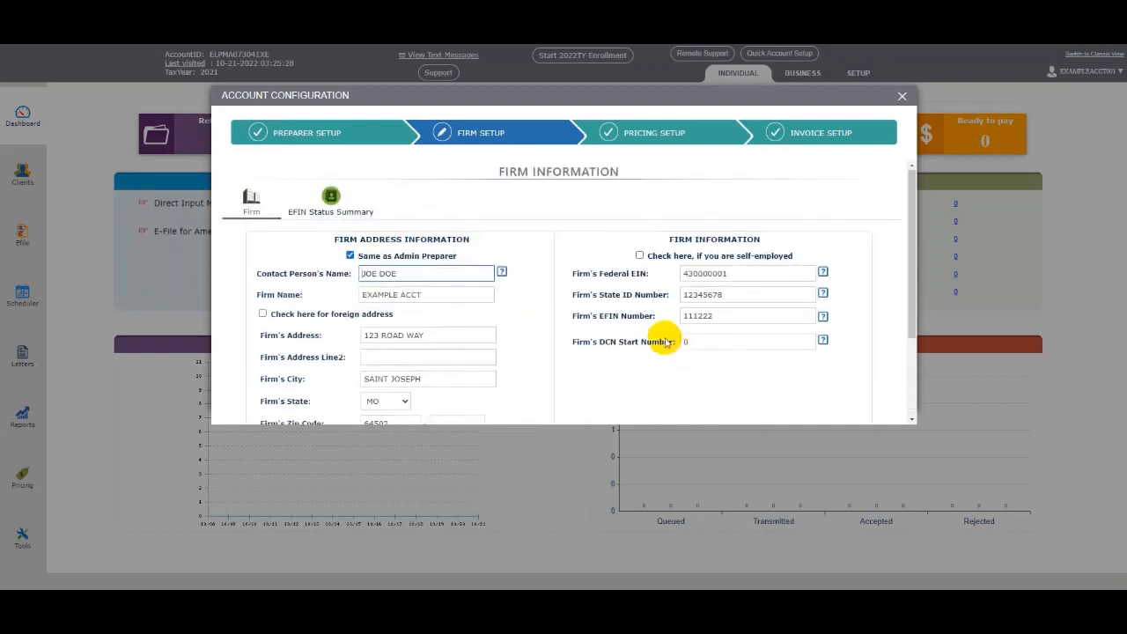
# - Check the firm's 2021TY EFIN status summary and continue to the pricing setup
pyautogui.click(322, 217)
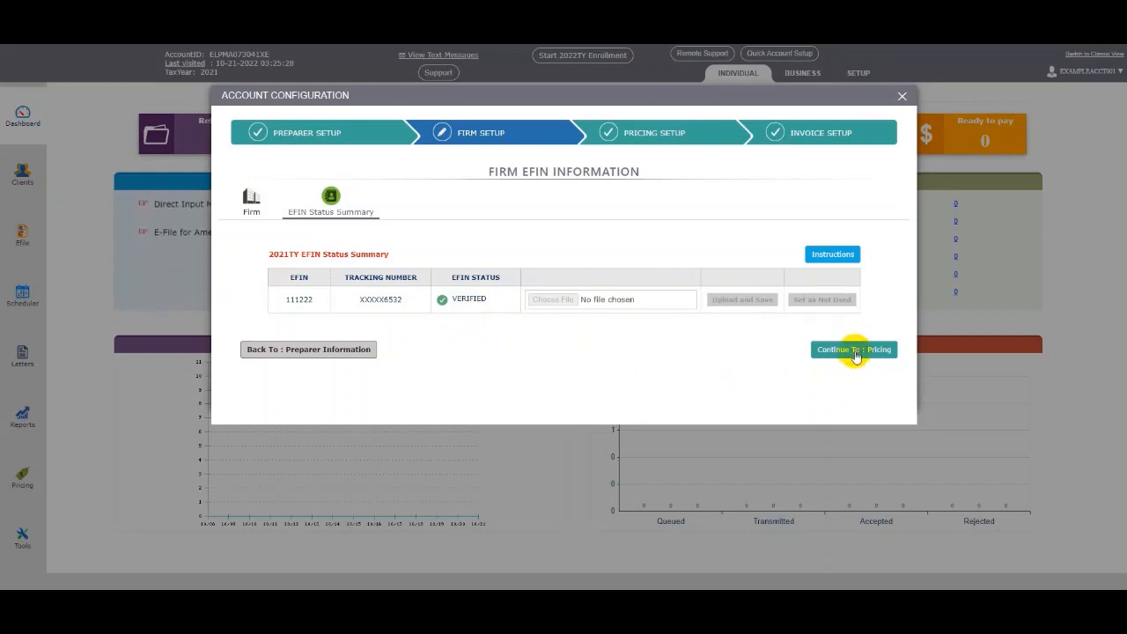
pyautogui.click(855, 351)
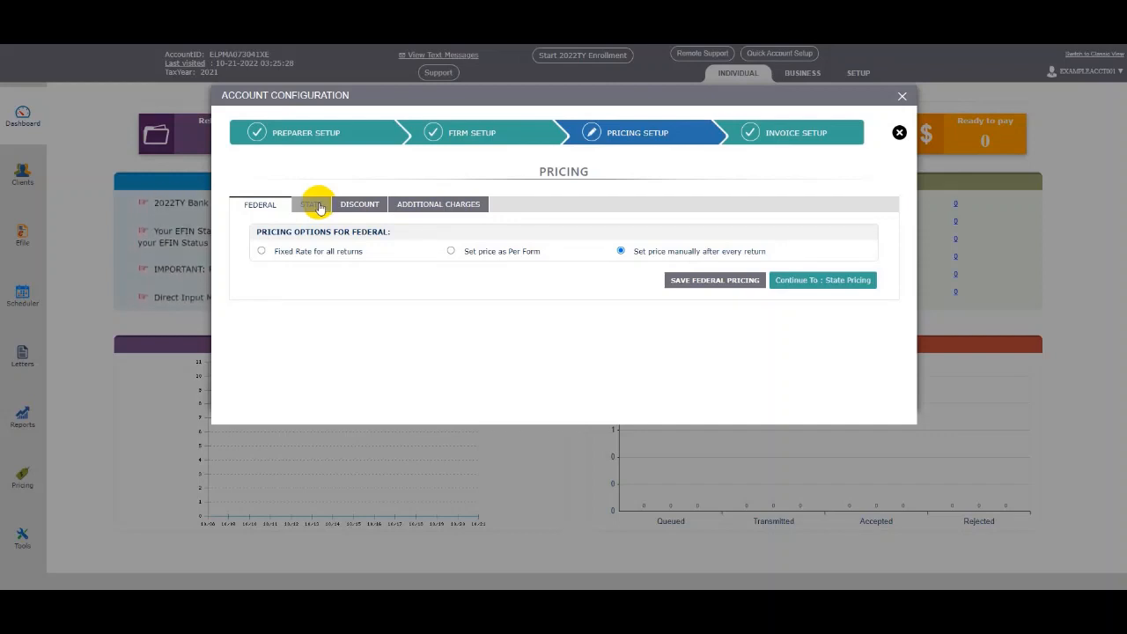
# - Preview the federal pricing options for a fixed rate on all returns and for a price per form
pyautogui.click(261, 252)
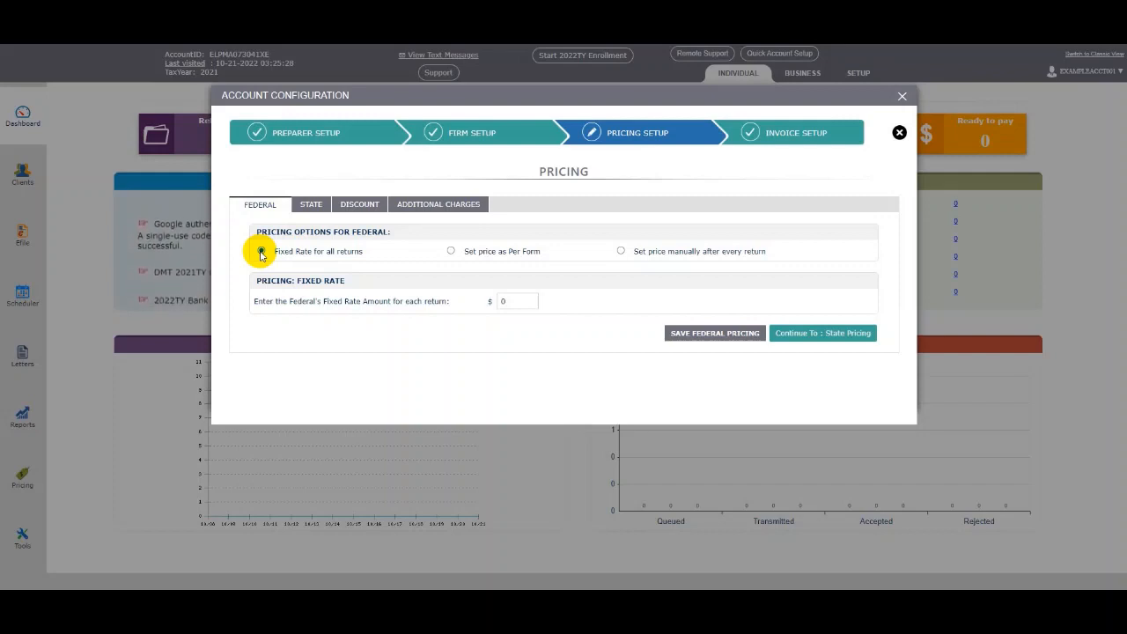
pyautogui.click(449, 251)
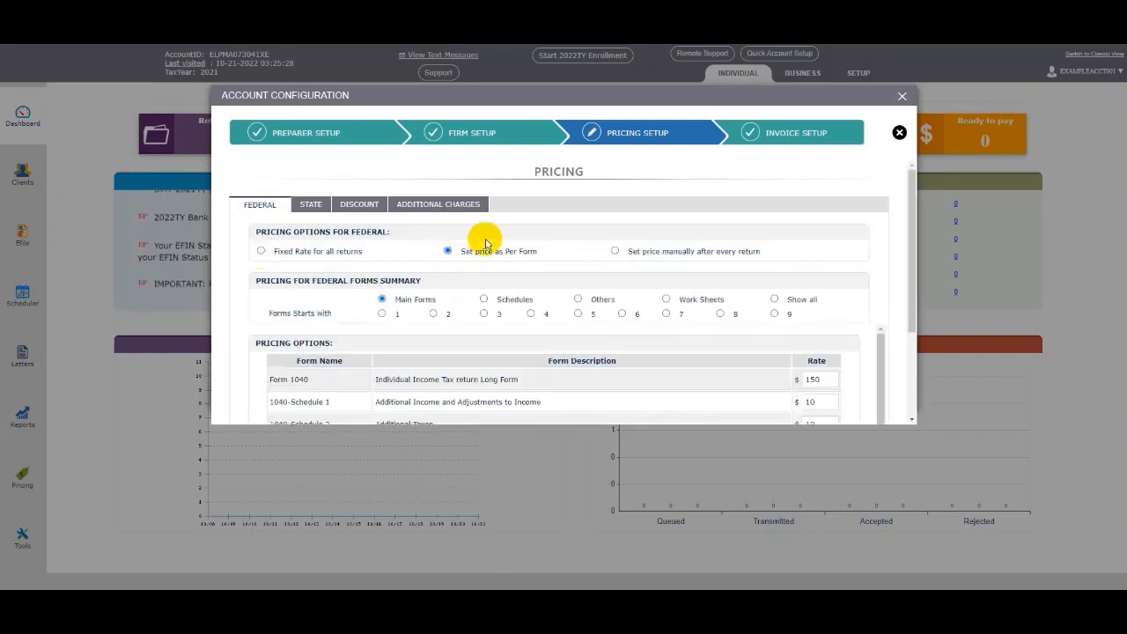
pyautogui.scroll(-3, 484, 242)
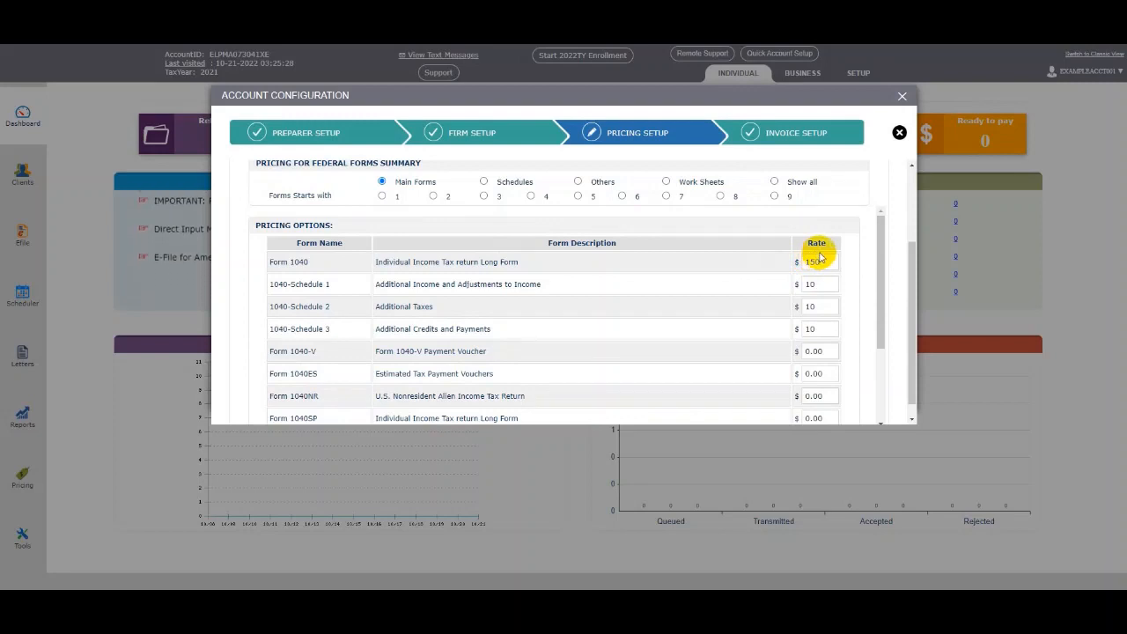
pyautogui.moveTo(881, 272)
pyautogui.mouseDown()
pyautogui.moveTo(867, 357)
pyautogui.moveTo(876, 254)
pyautogui.mouseUp()
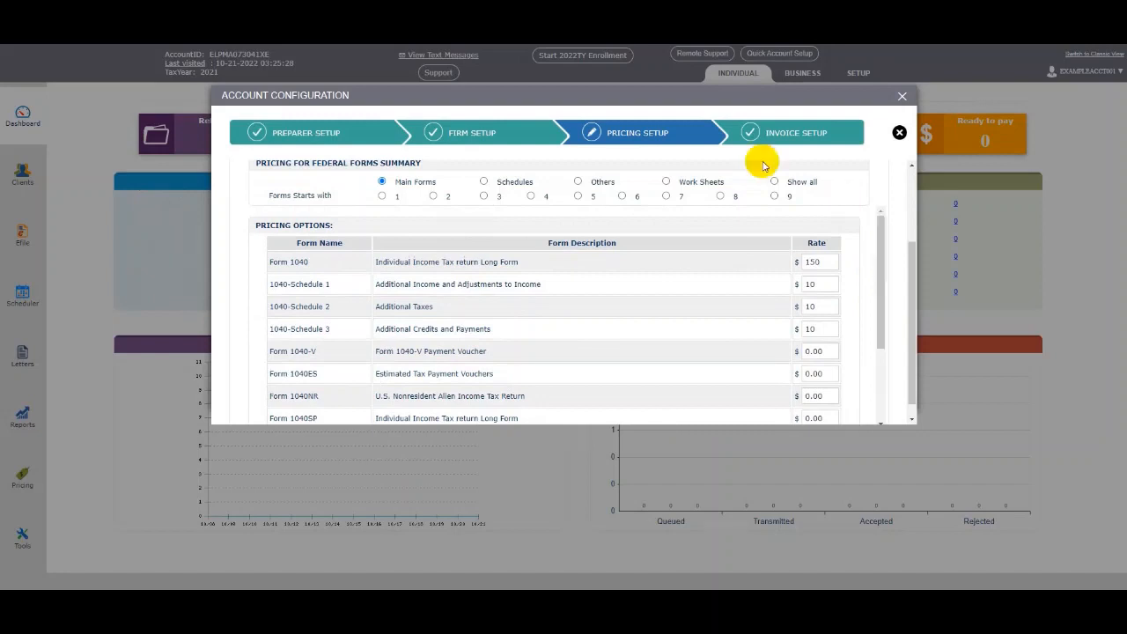
# - Look through the per-form federal rates for Schedules, Others and Work Sheets, and examine the complete list of all forms
pyautogui.click(484, 180)
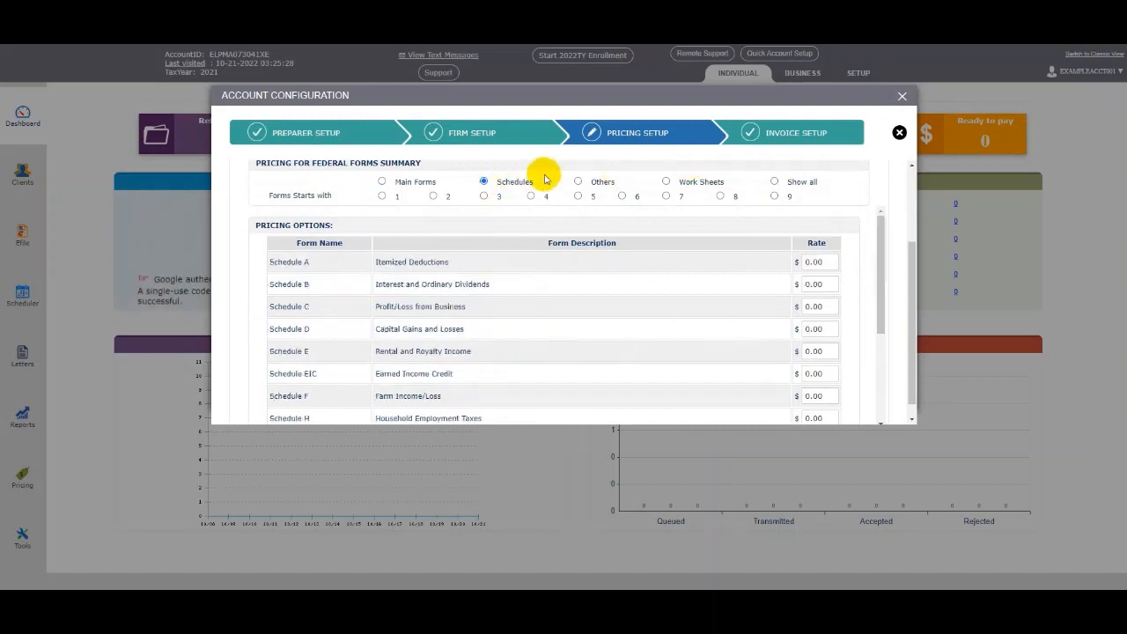
pyautogui.click(578, 182)
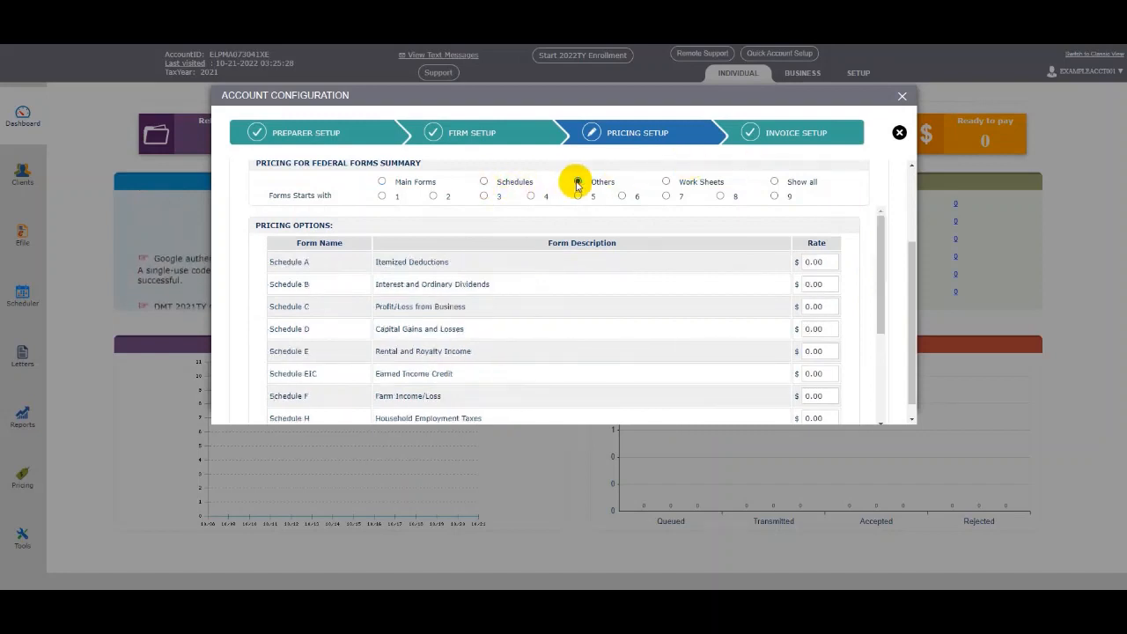
pyautogui.click(666, 181)
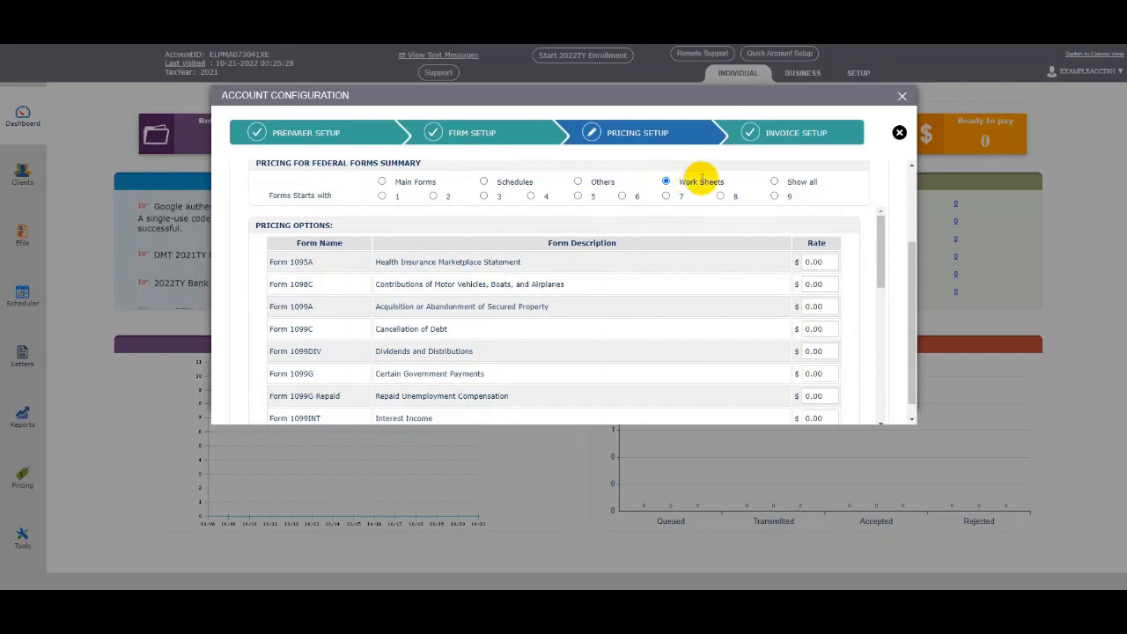
pyautogui.click(774, 182)
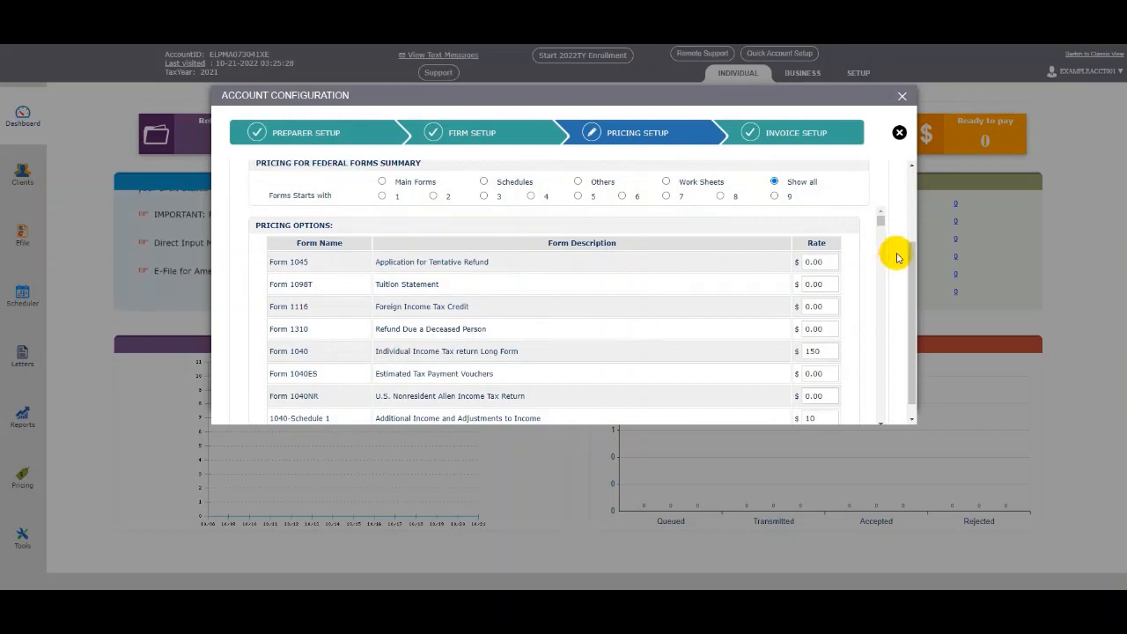
pyautogui.scroll(-1, 893, 252)
pyautogui.moveTo(910, 265); pyautogui.dragTo(913, 310)
pyautogui.scroll(-4, 877, 291)
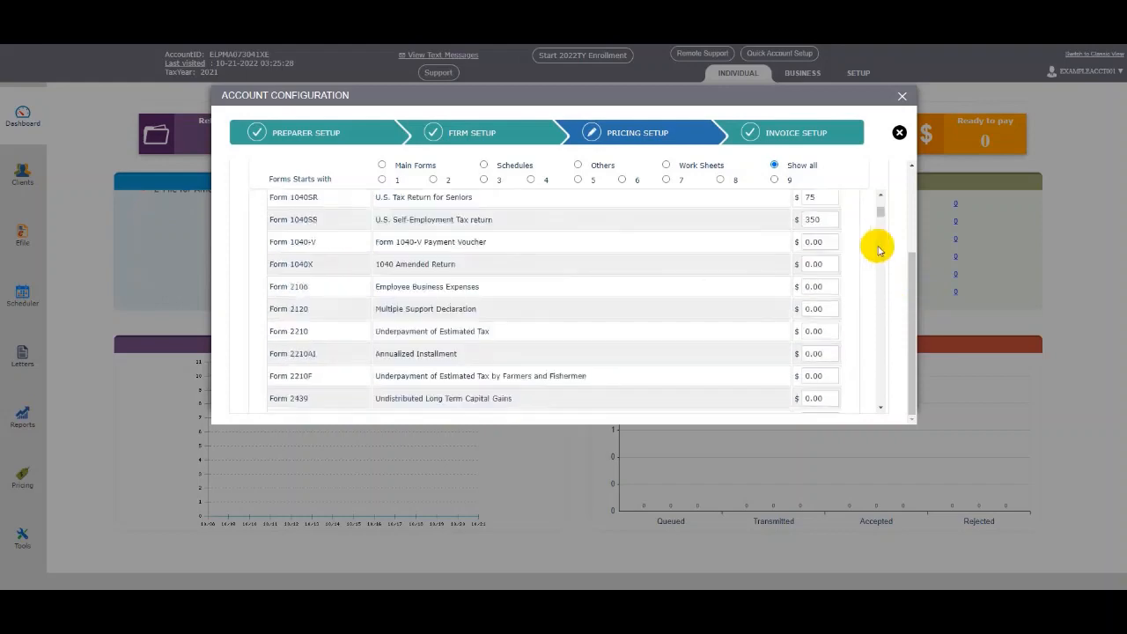
pyautogui.moveTo(879, 217); pyautogui.dragTo(890, 179)
pyautogui.scroll(4, 887, 181)
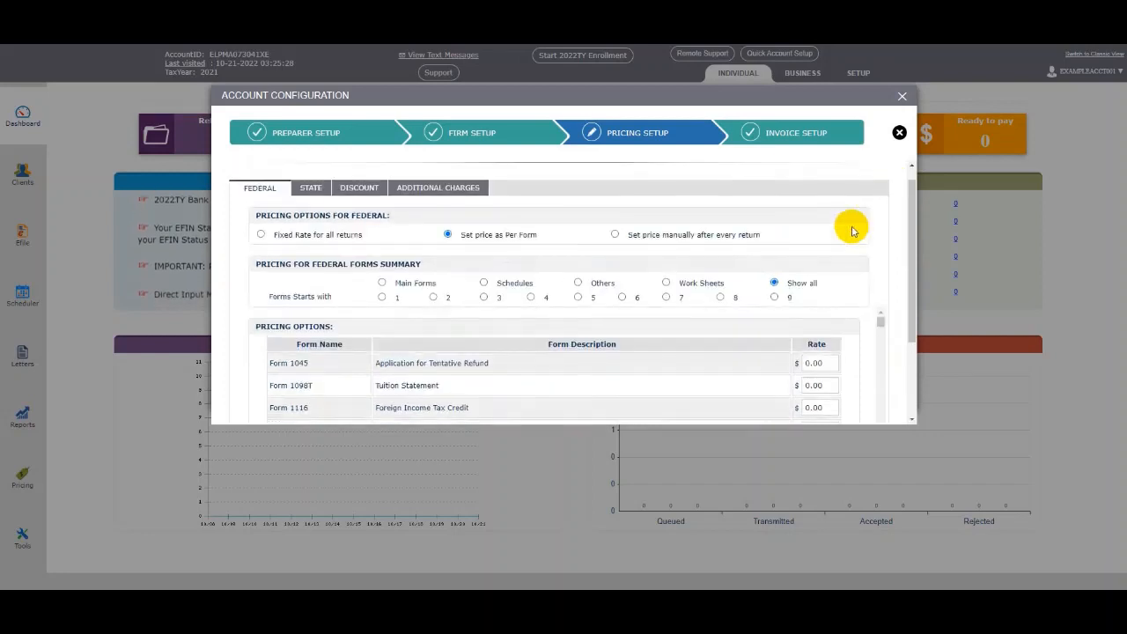
# - Select manual federal pricing after every return, save it, and continue to state pricing
pyautogui.click(614, 236)
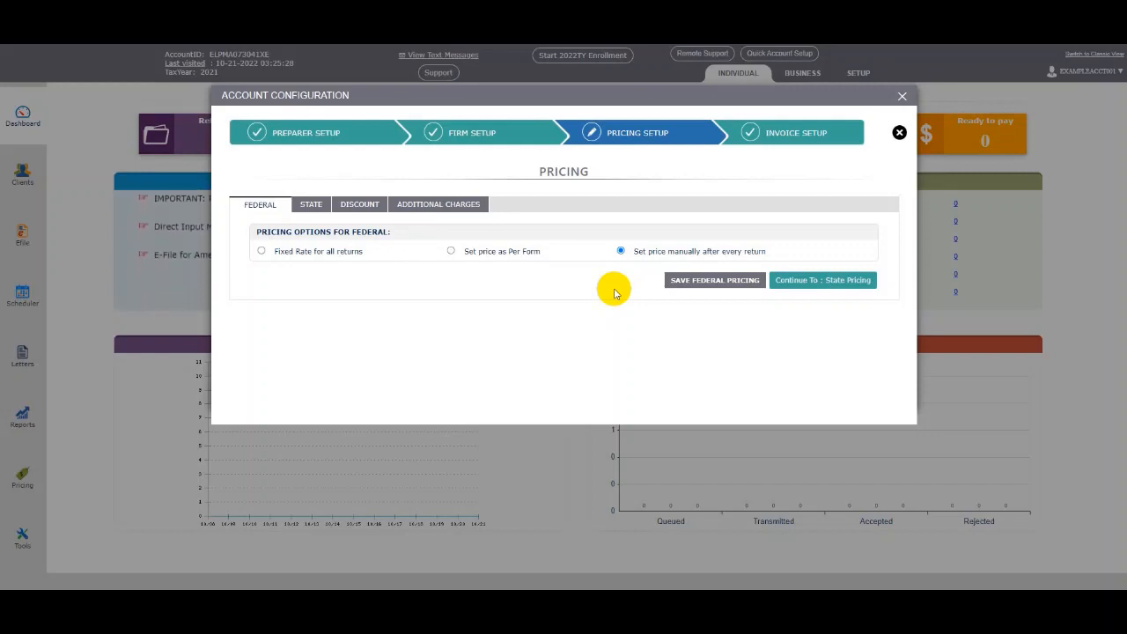
pyautogui.click(684, 281)
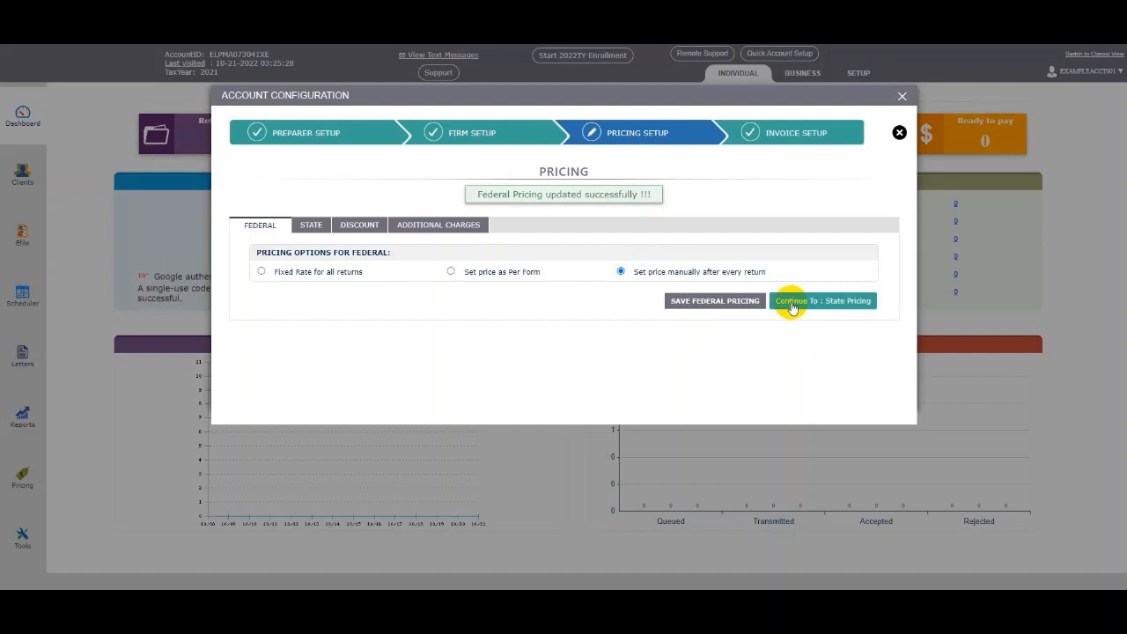
pyautogui.click(792, 303)
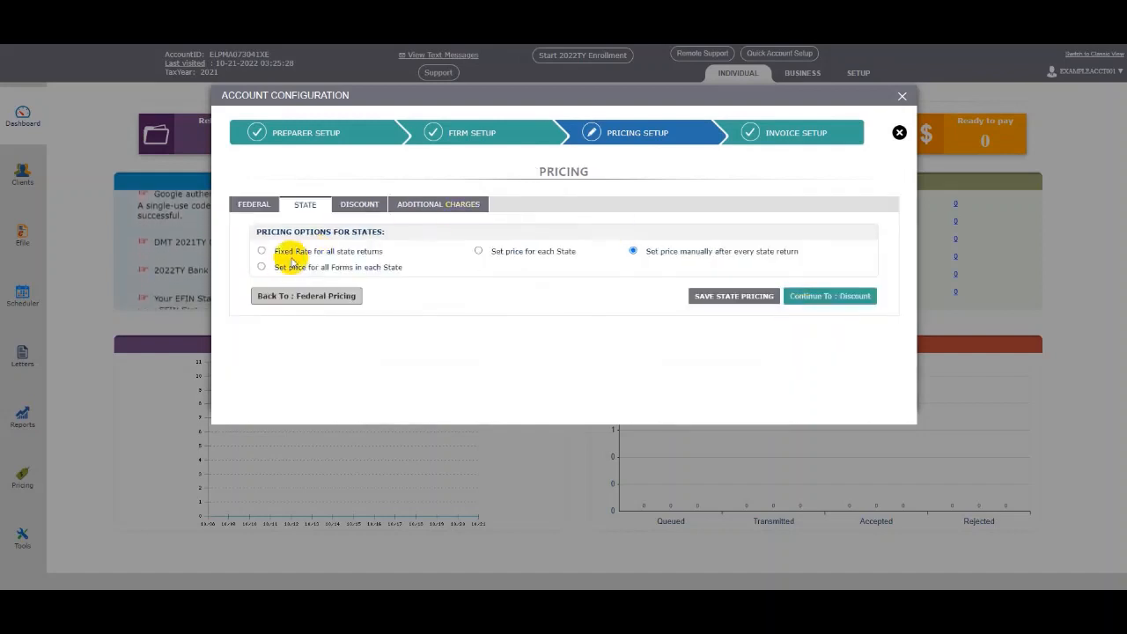
# - Preview the state pricing options for a price per state and for all forms in each state, viewing Alabama's form rates and the state list
pyautogui.click(478, 253)
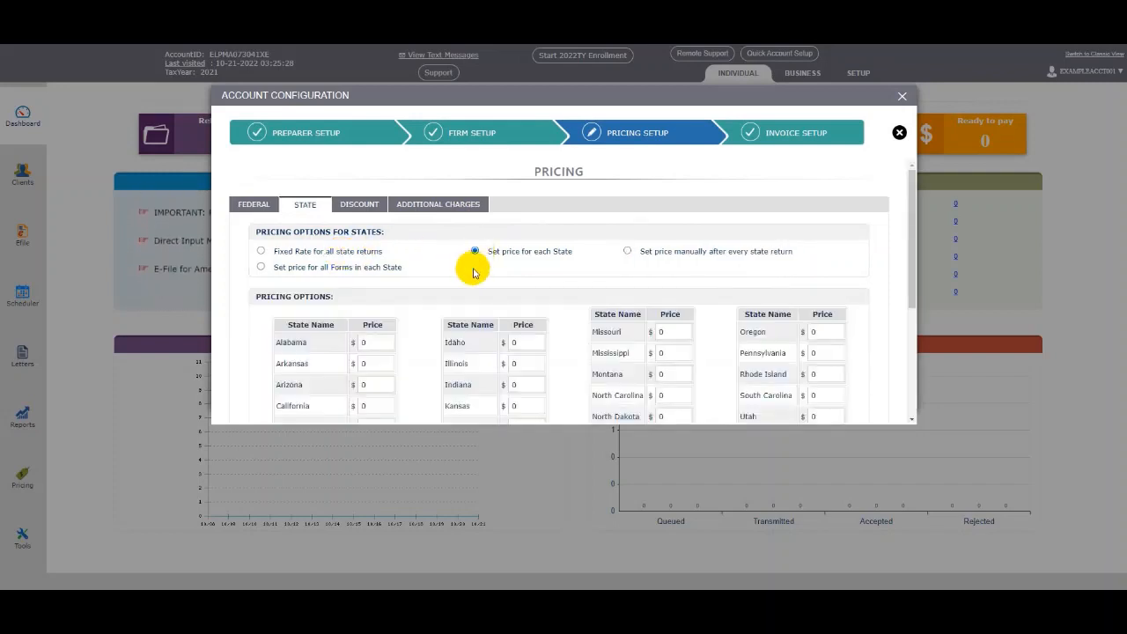
pyautogui.scroll(-1, 533, 294)
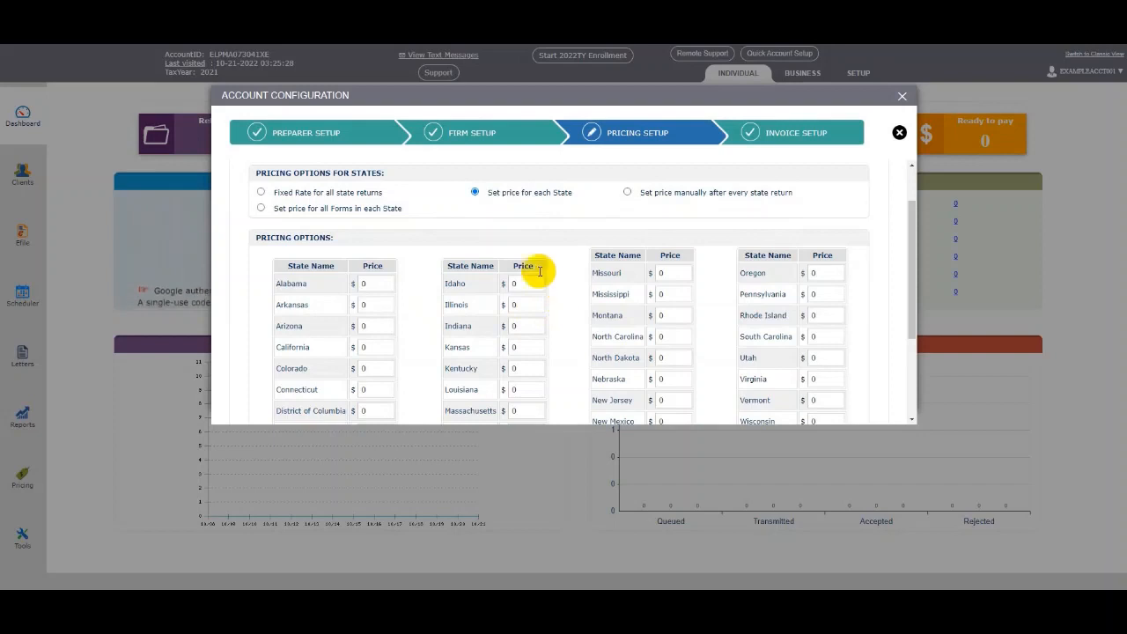
pyautogui.click(260, 208)
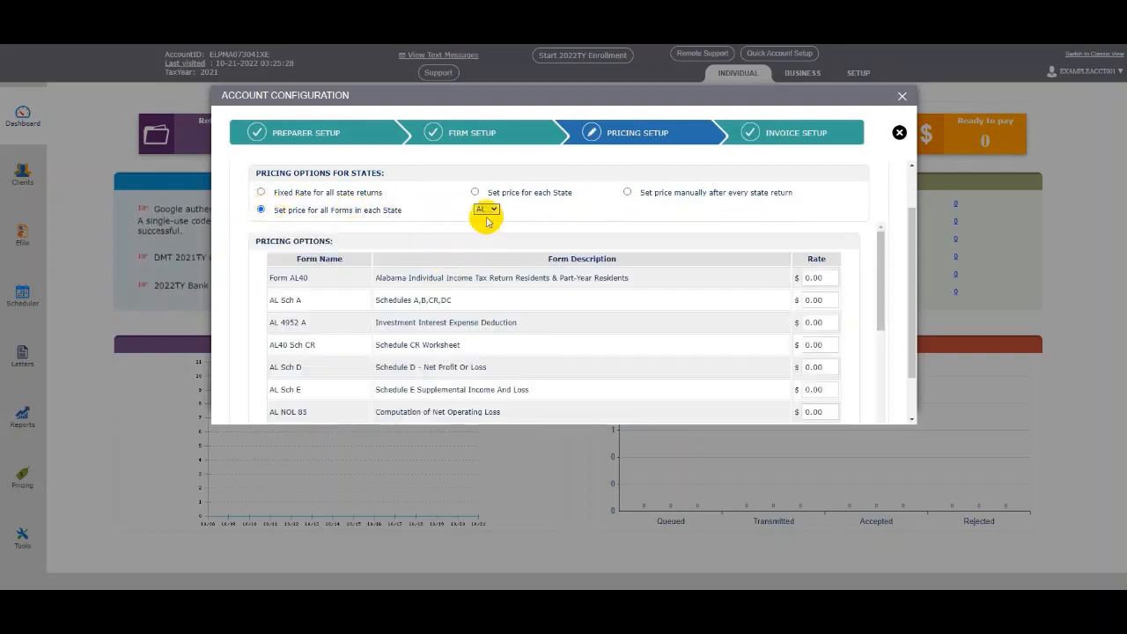
pyautogui.click(490, 209)
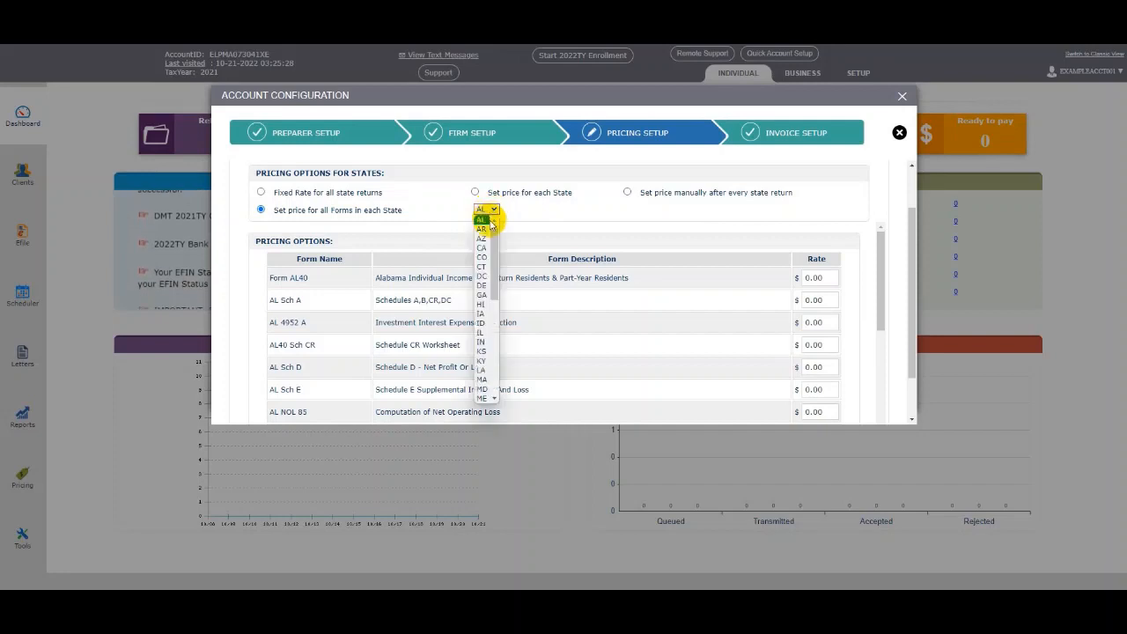
pyautogui.click(482, 220)
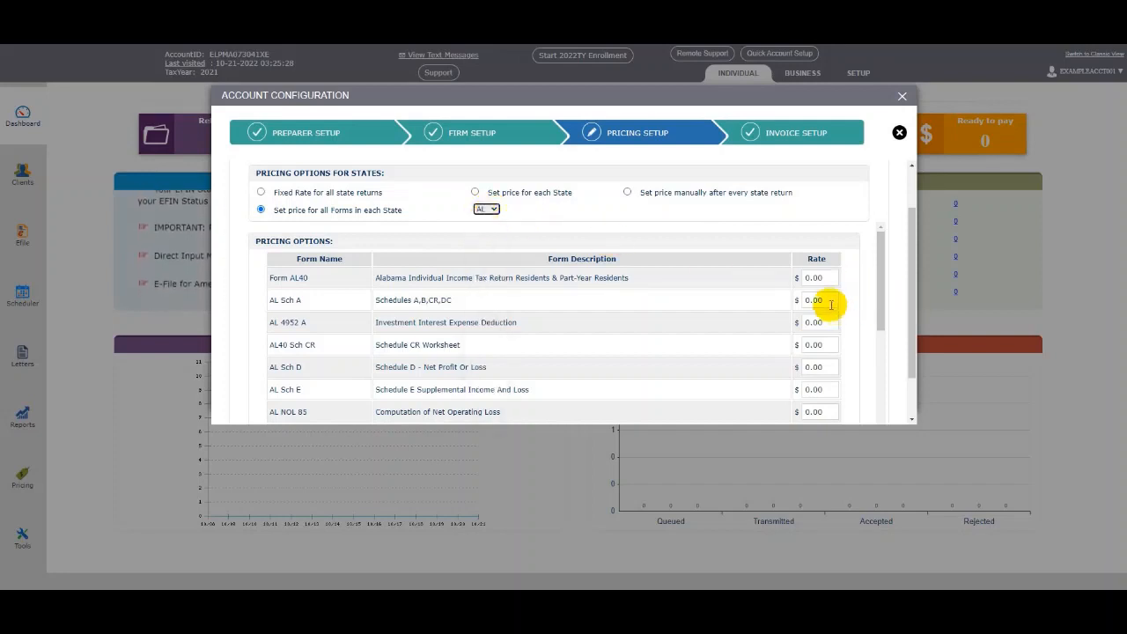
pyautogui.click(486, 210)
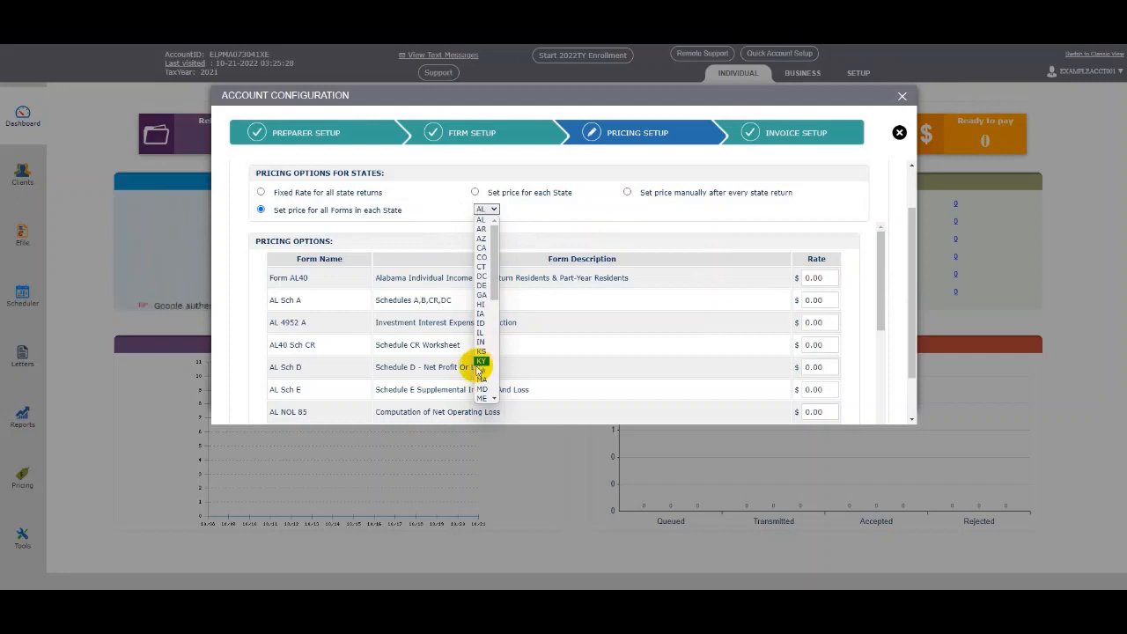
pyautogui.click(518, 217)
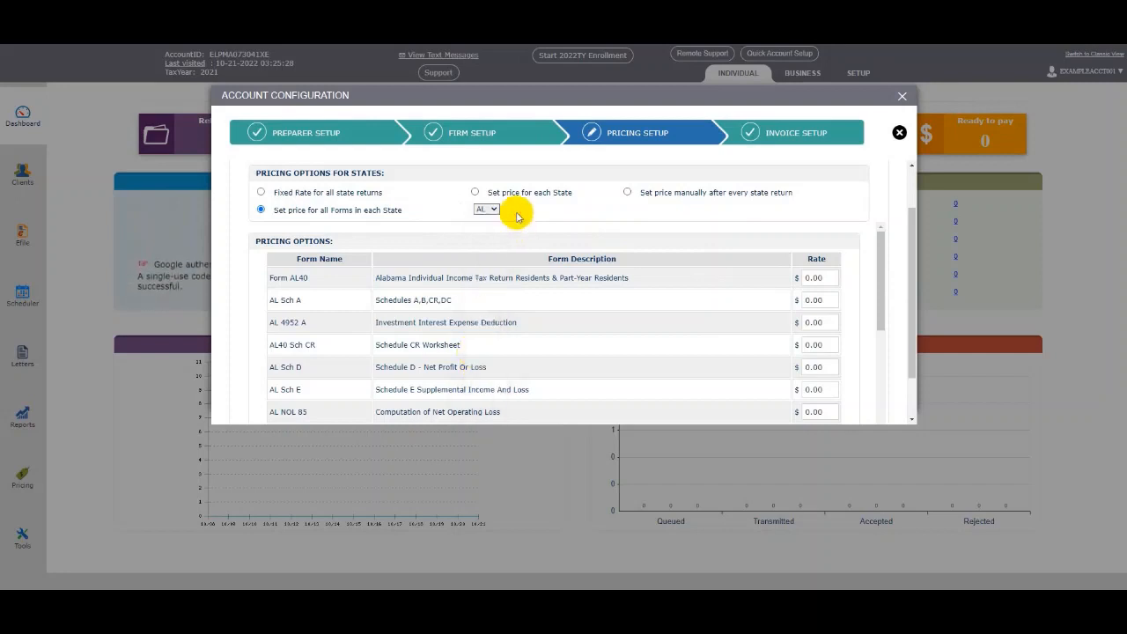
# - Select manual pricing after every state return, save the state pricing, and continue to the discount setup
pyautogui.click(627, 192)
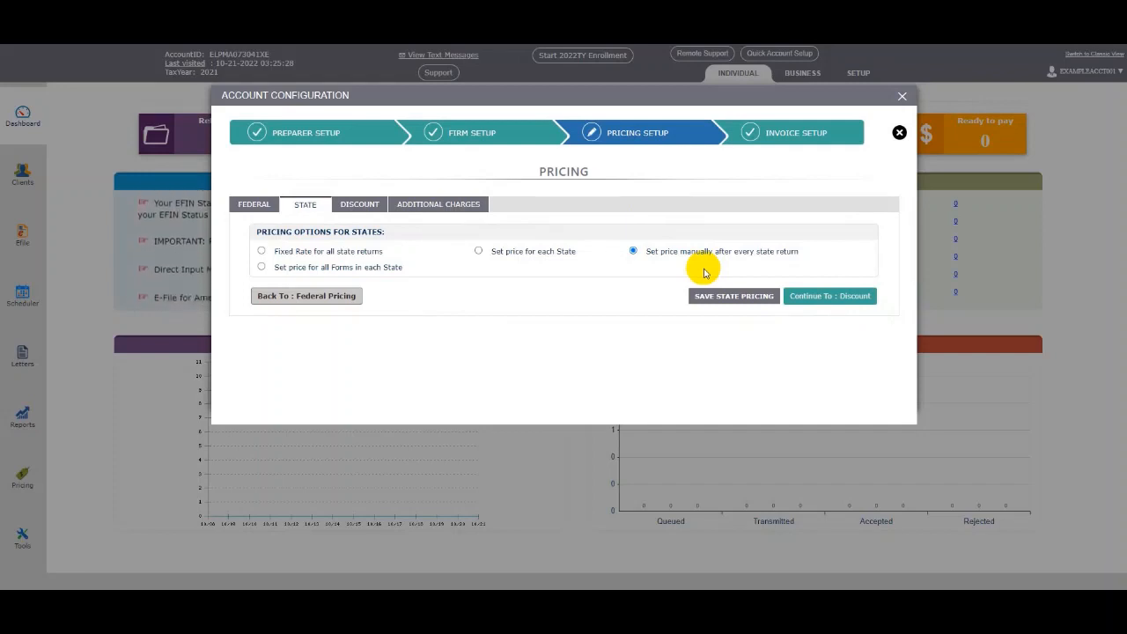
pyautogui.click(719, 298)
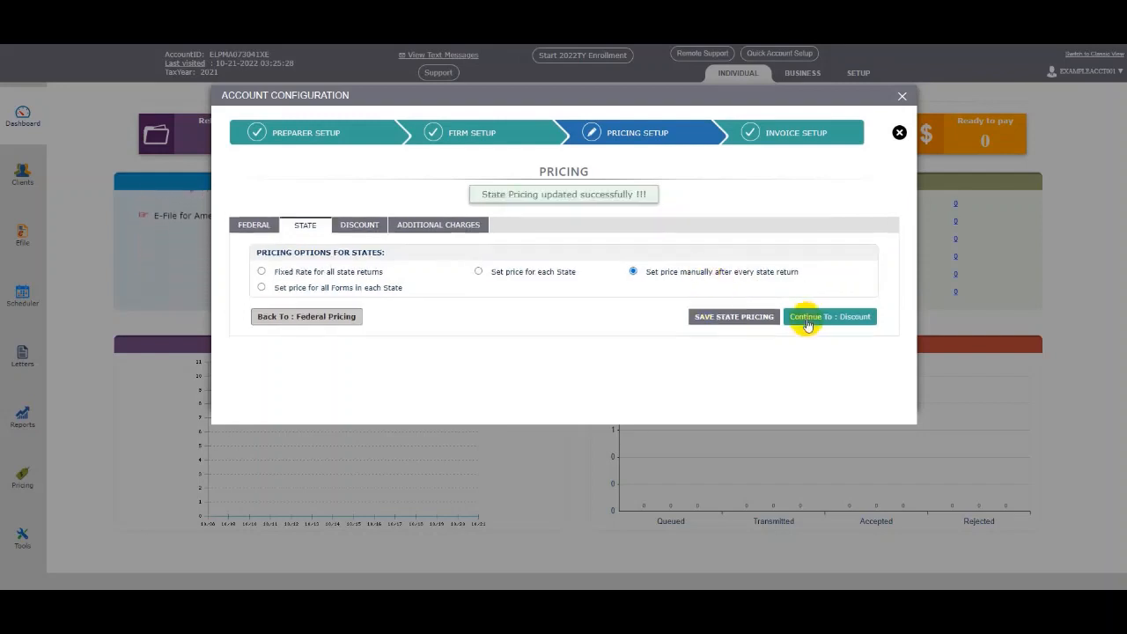
pyautogui.click(808, 319)
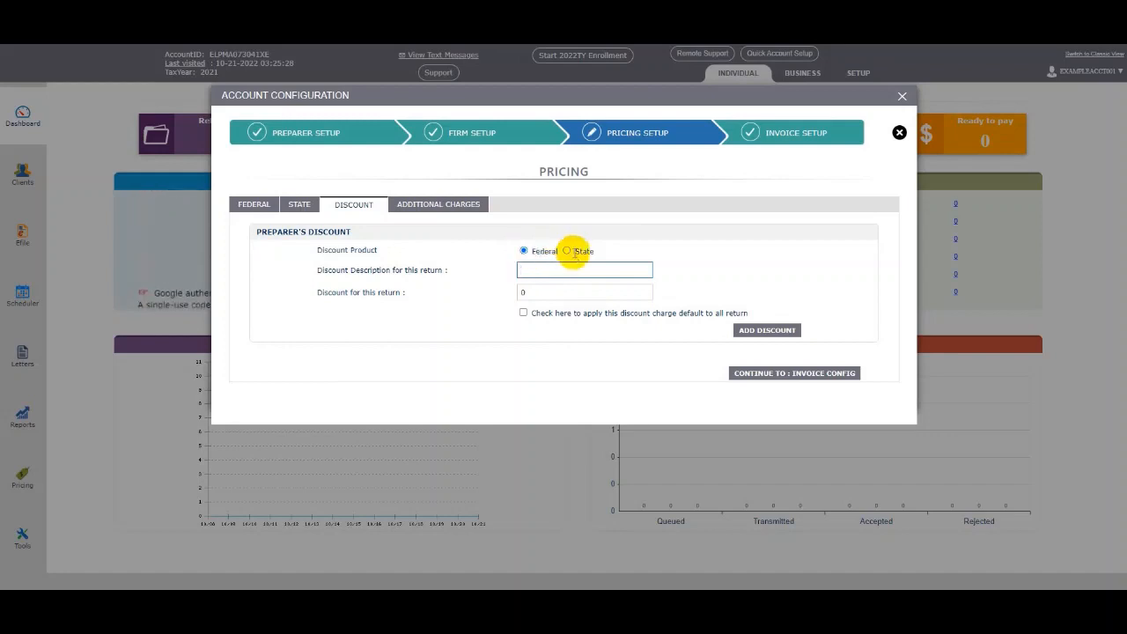
# - Add a federal preparer's discount described as "Family" with an amount of 50, not applied by default to all returns
pyautogui.write('Family')
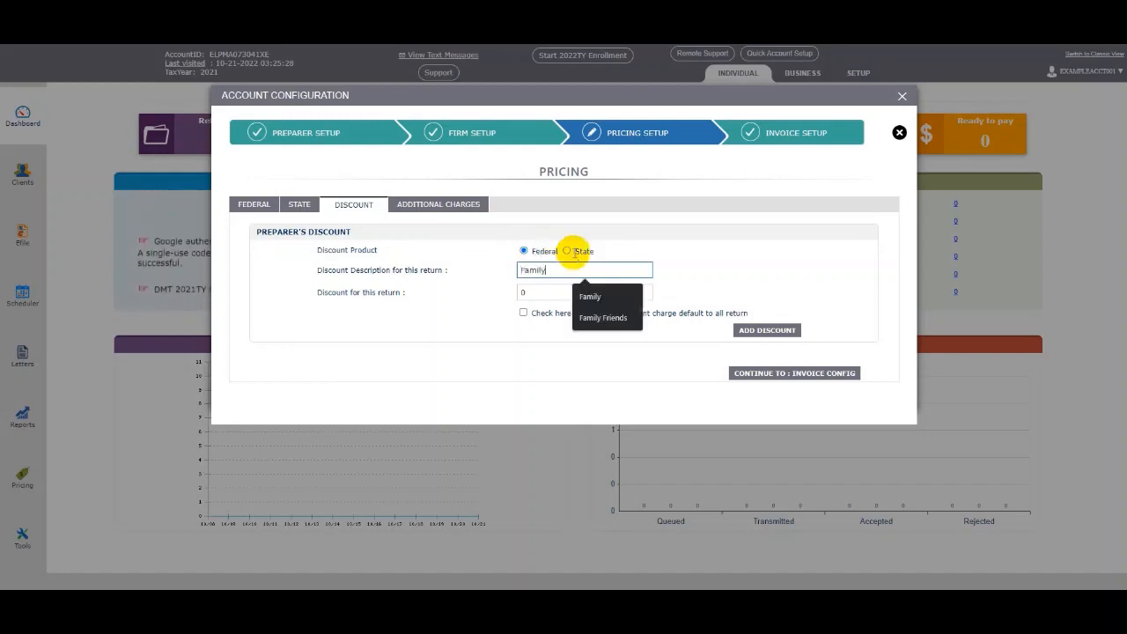
pyautogui.press('Tab')
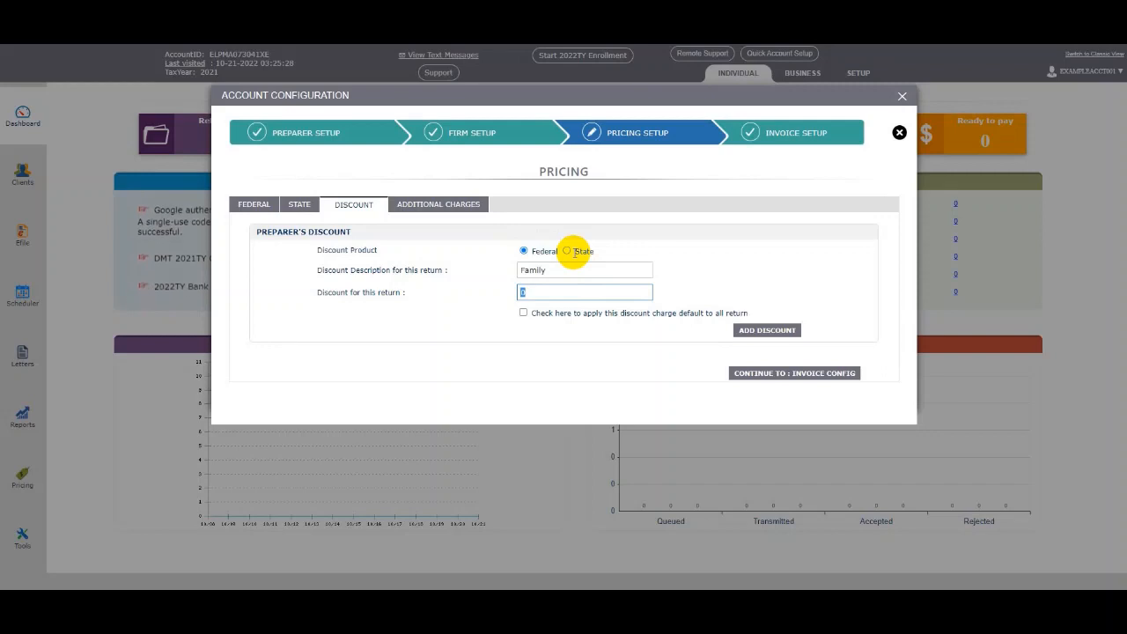
pyautogui.write('50')
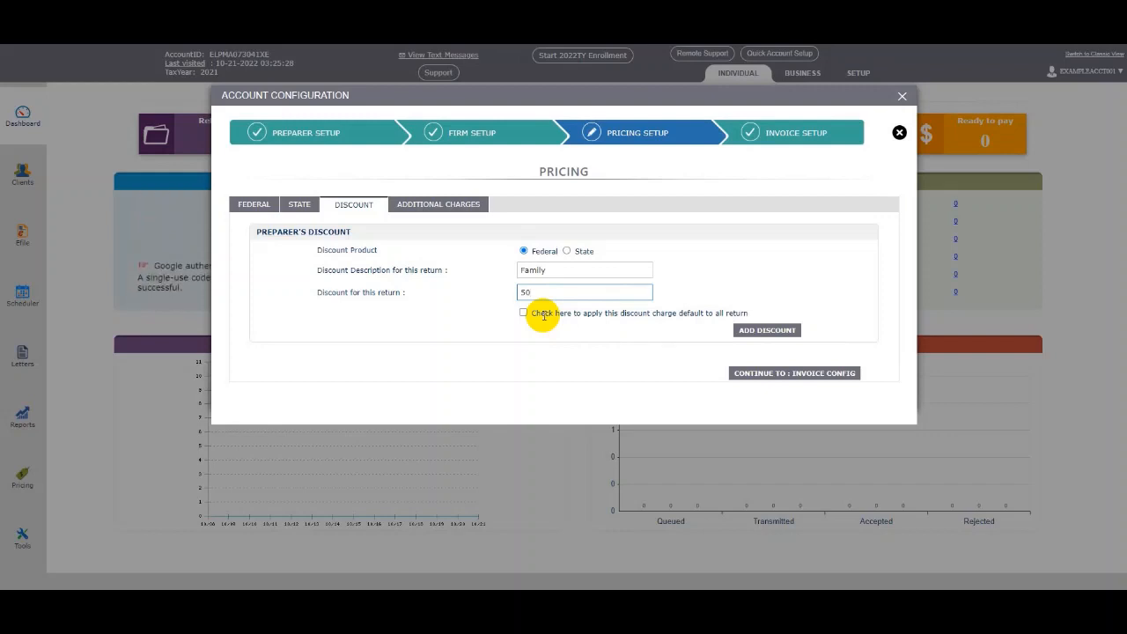
pyautogui.click(765, 332)
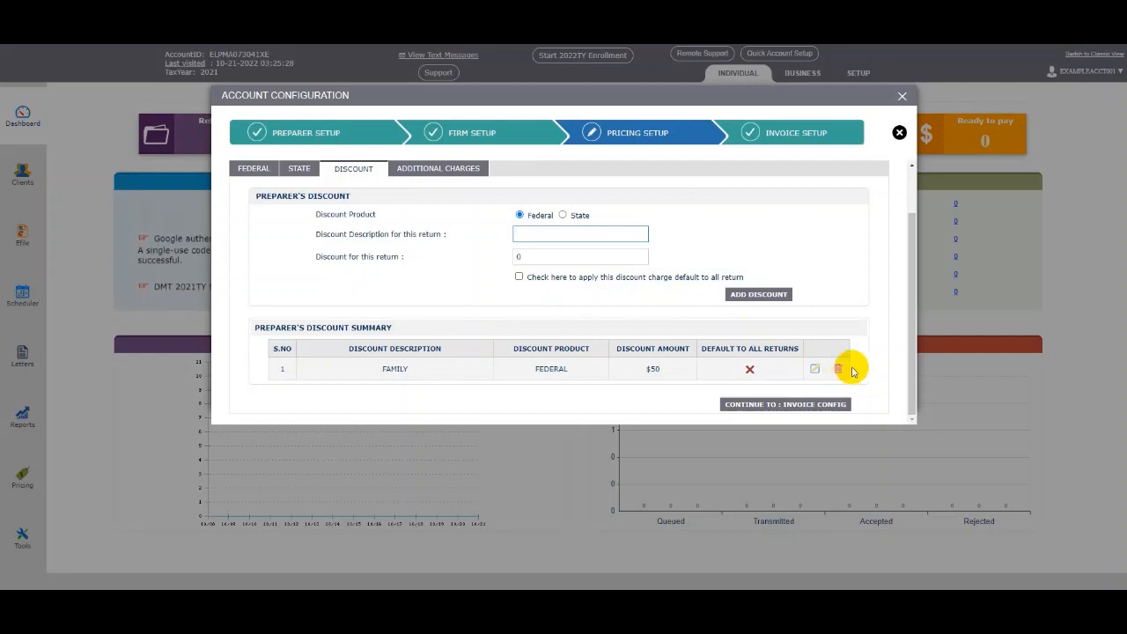
pyautogui.click(839, 369)
pyautogui.scroll(1, 868, 348)
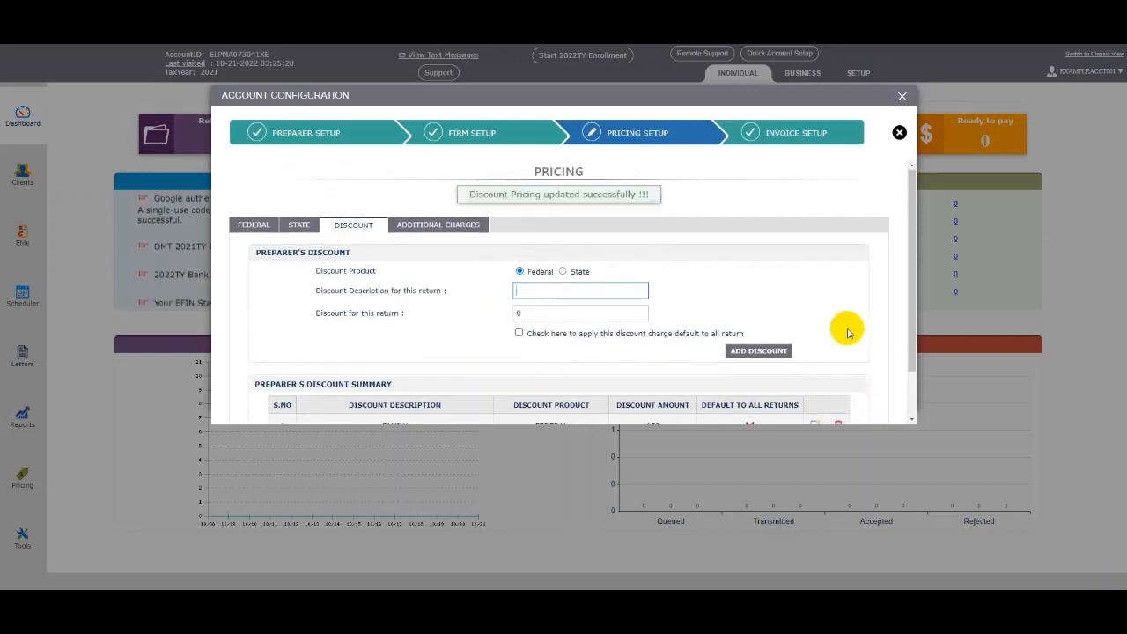
# - Add a federal additional charge described as "Paper File" with an amount of 25, and continue to the invoice configuration
pyautogui.click(447, 226)
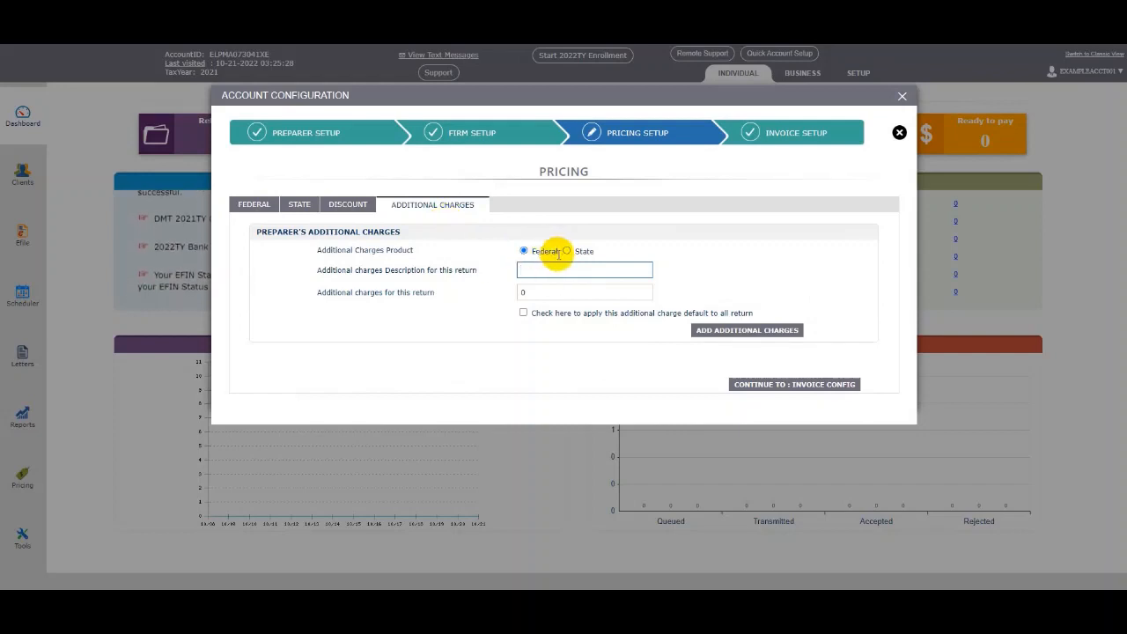
pyautogui.write('Paper File')
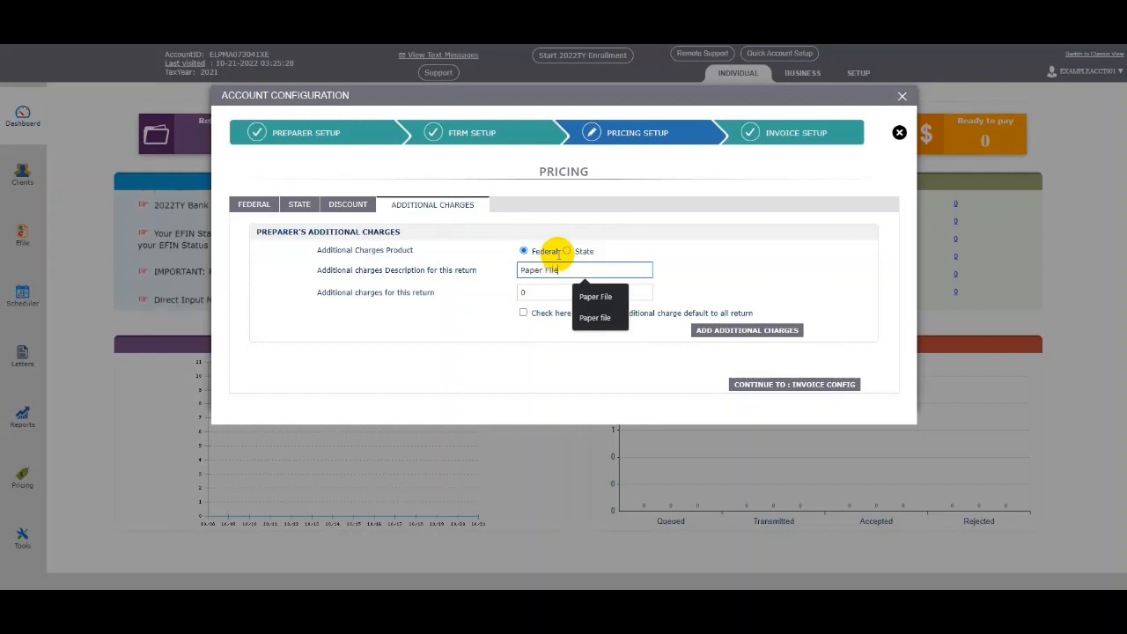
pyautogui.press('Tab')
pyautogui.write('25')
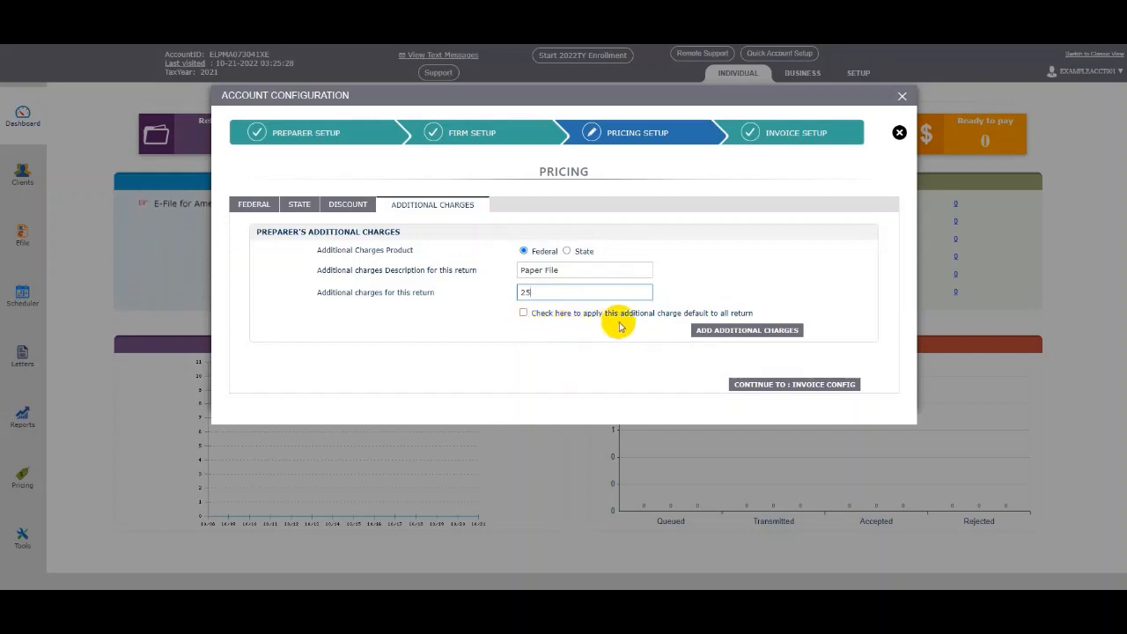
pyautogui.click(717, 333)
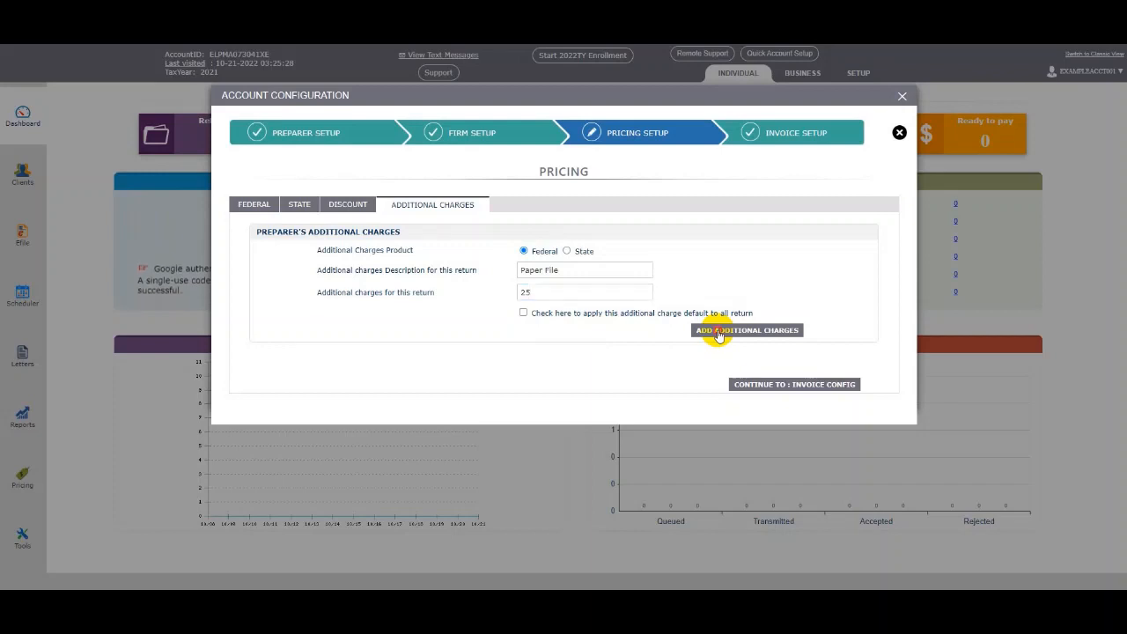
pyautogui.scroll(-1, 718, 321)
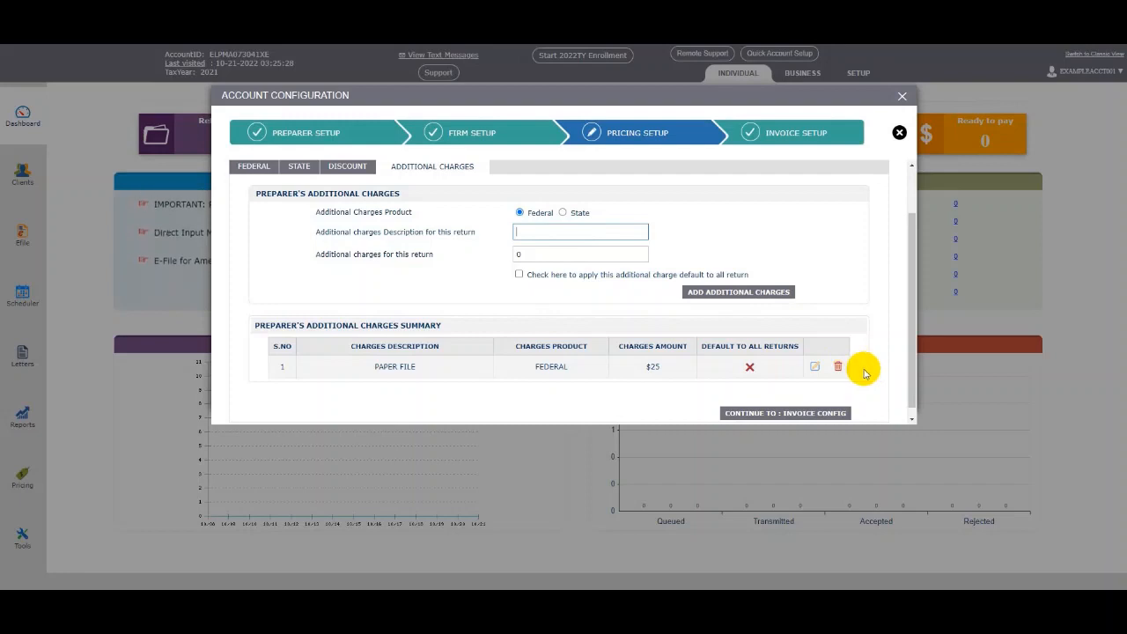
pyautogui.scroll(-1, 865, 373)
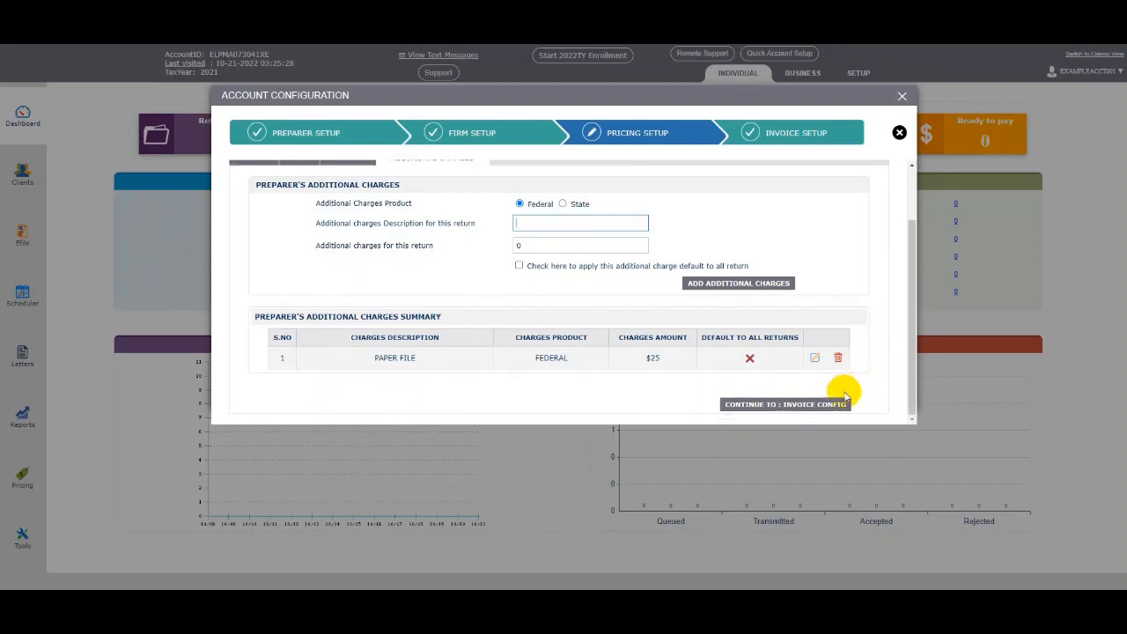
pyautogui.click(783, 406)
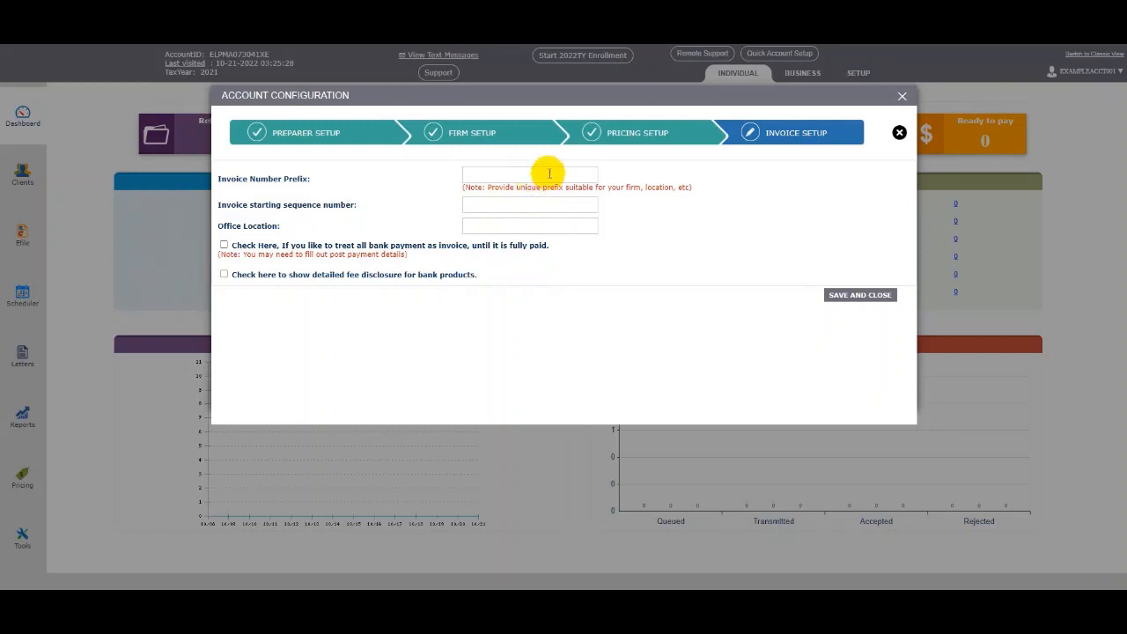
# - Set the invoice number prefix to 2022, starting sequence number to 0001 and office location to "Main", then save and close the account configuration
pyautogui.click(551, 172)
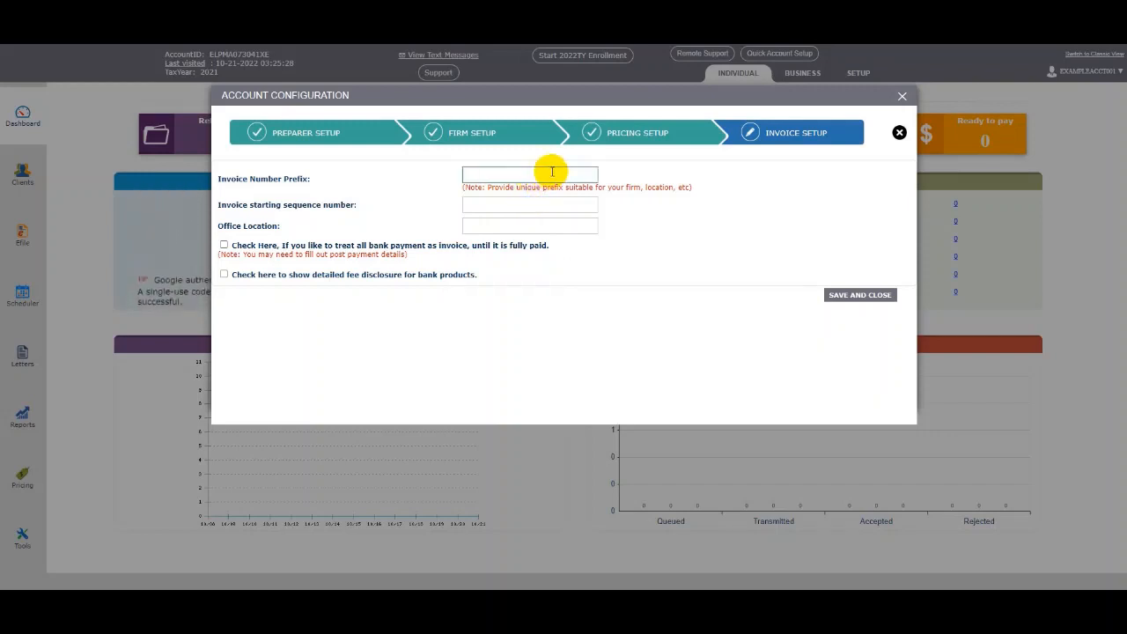
pyautogui.write('2022')
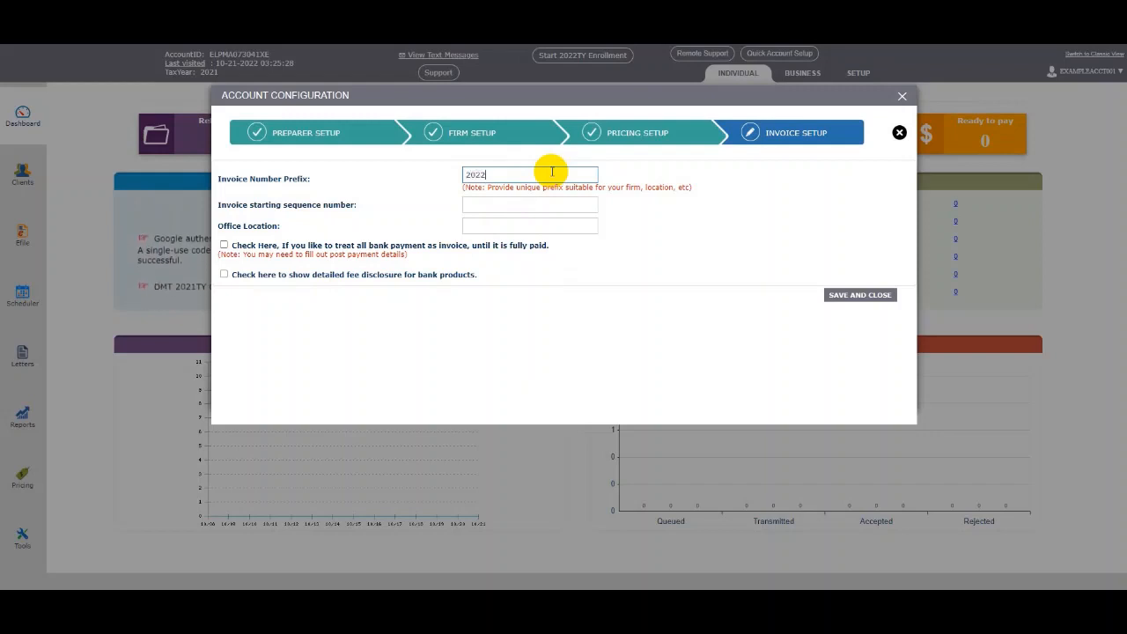
pyautogui.click(505, 204)
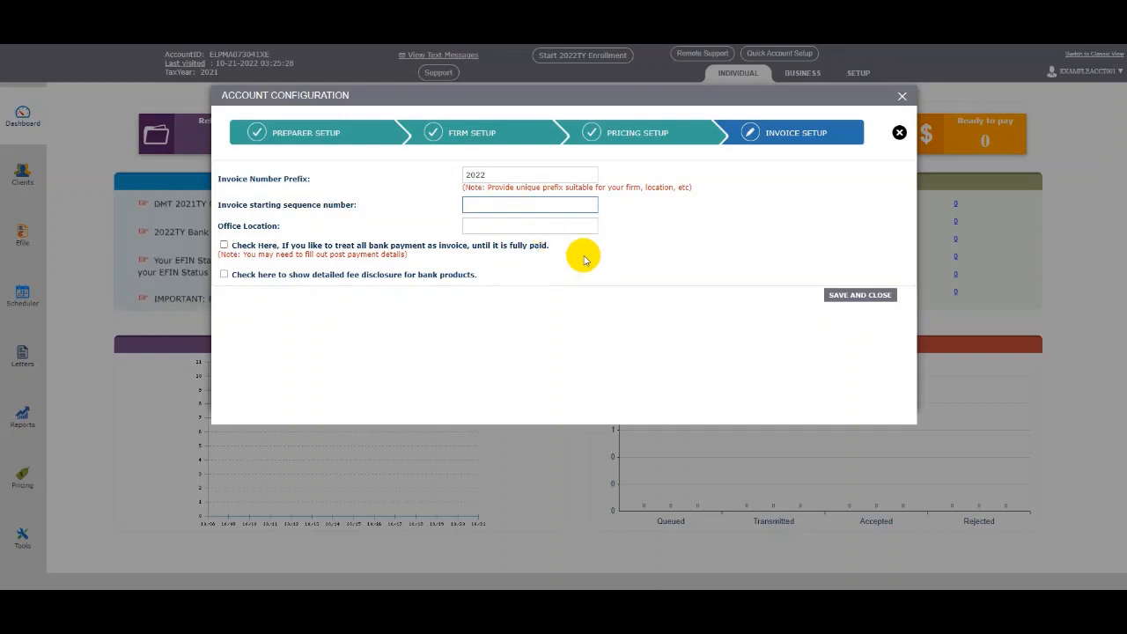
pyautogui.write('0001')
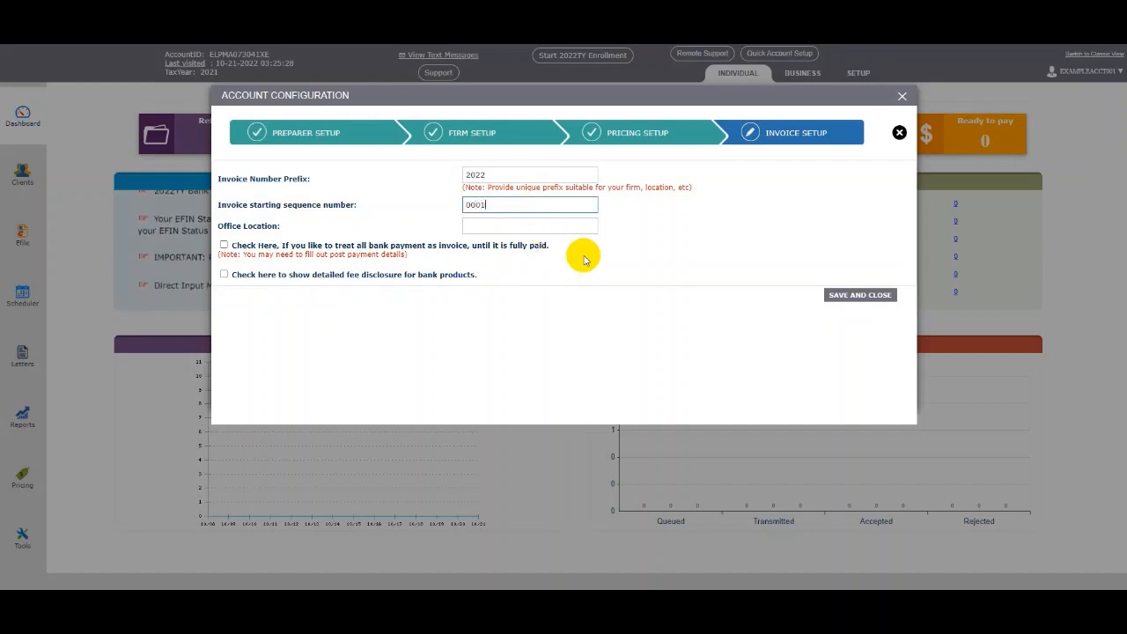
pyautogui.click(574, 223)
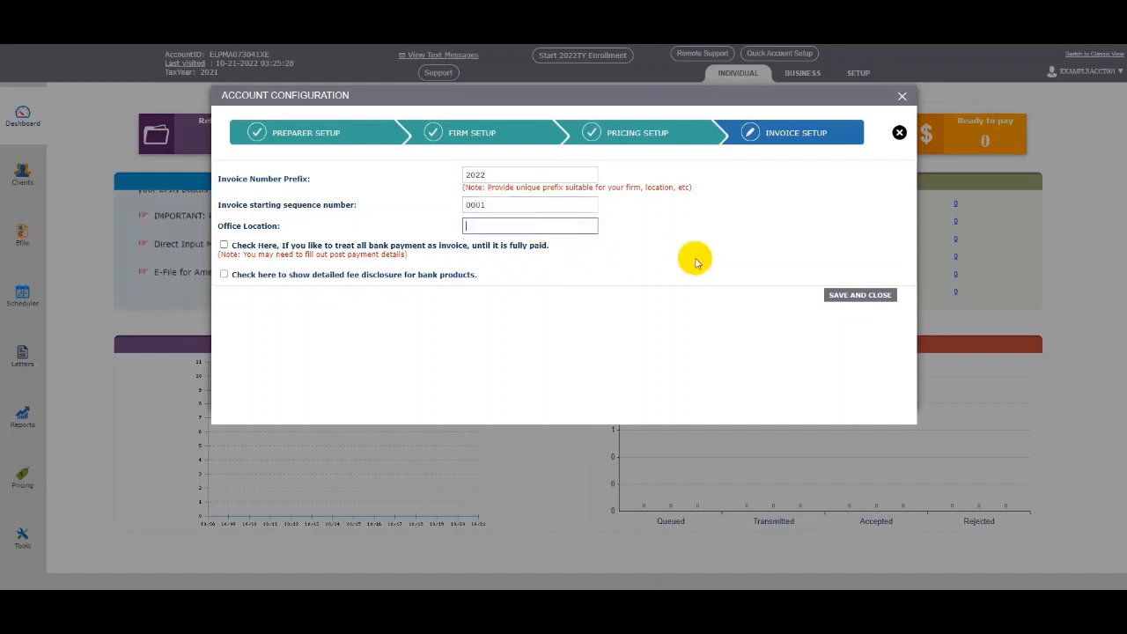
pyautogui.write('Main')
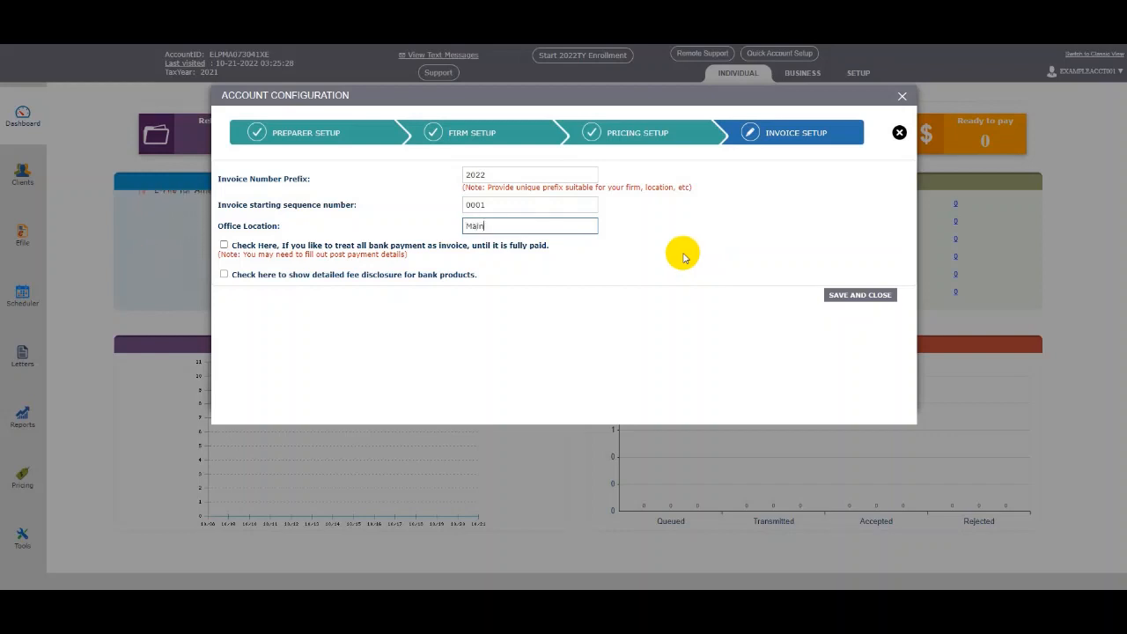
pyautogui.click(637, 302)
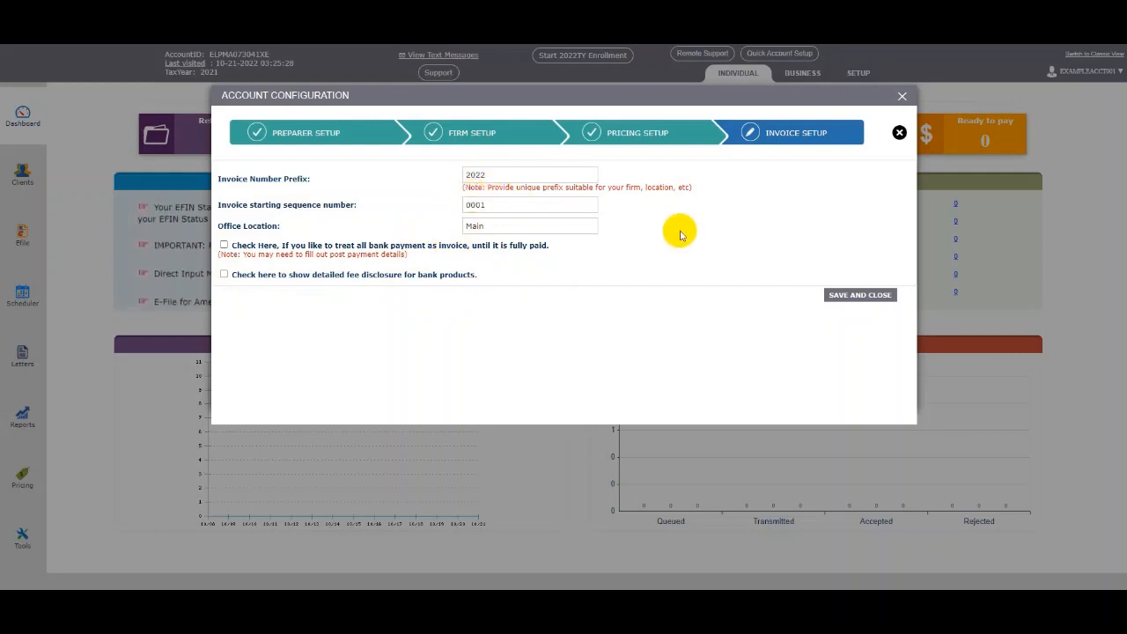
pyautogui.click(850, 296)
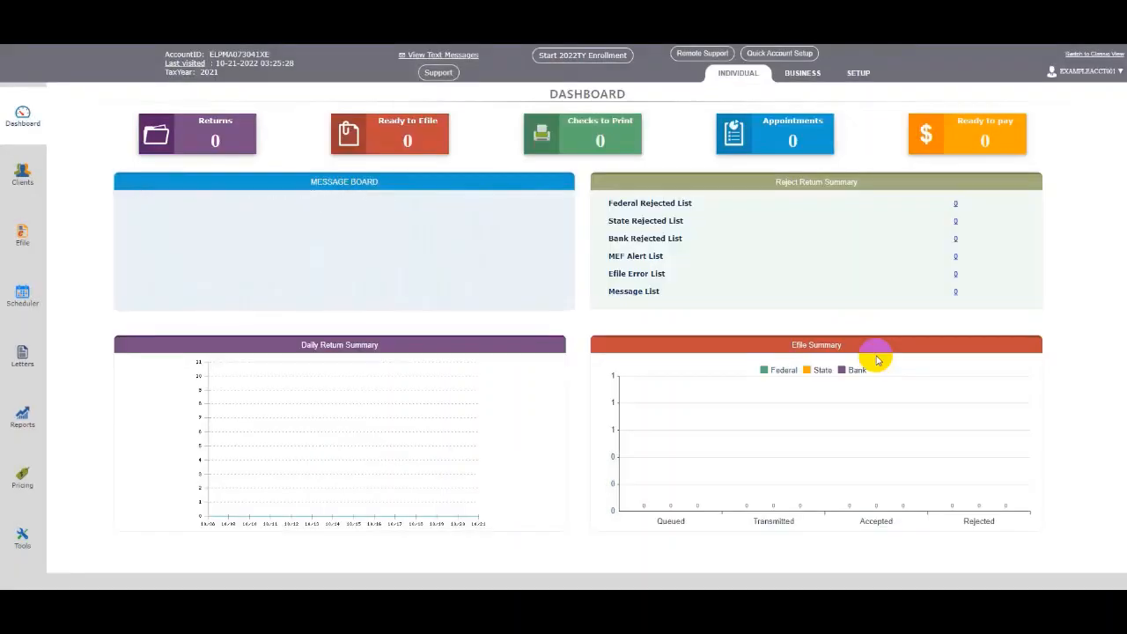